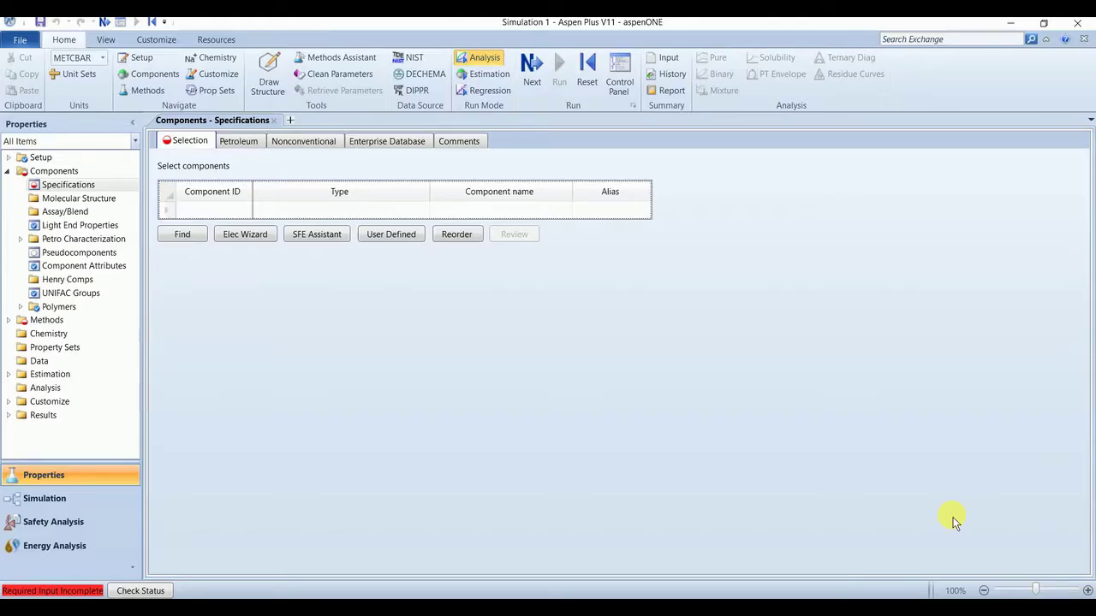
Enter CO2, H2, CO, METHANOL and WATER in the Component ID column.
click(204, 214)
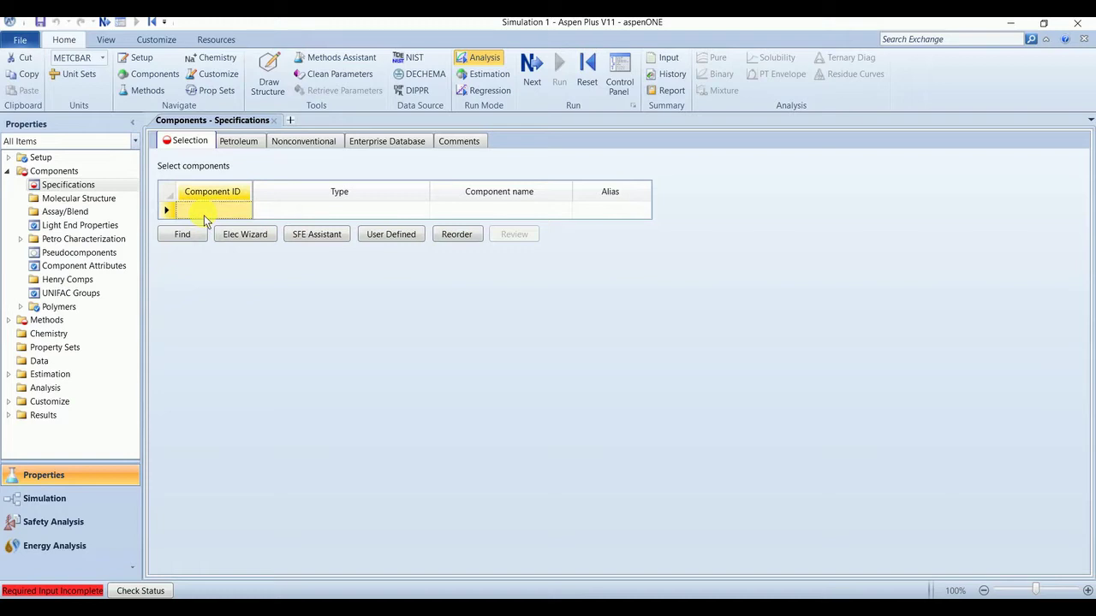
text(CO2)
key(Return)
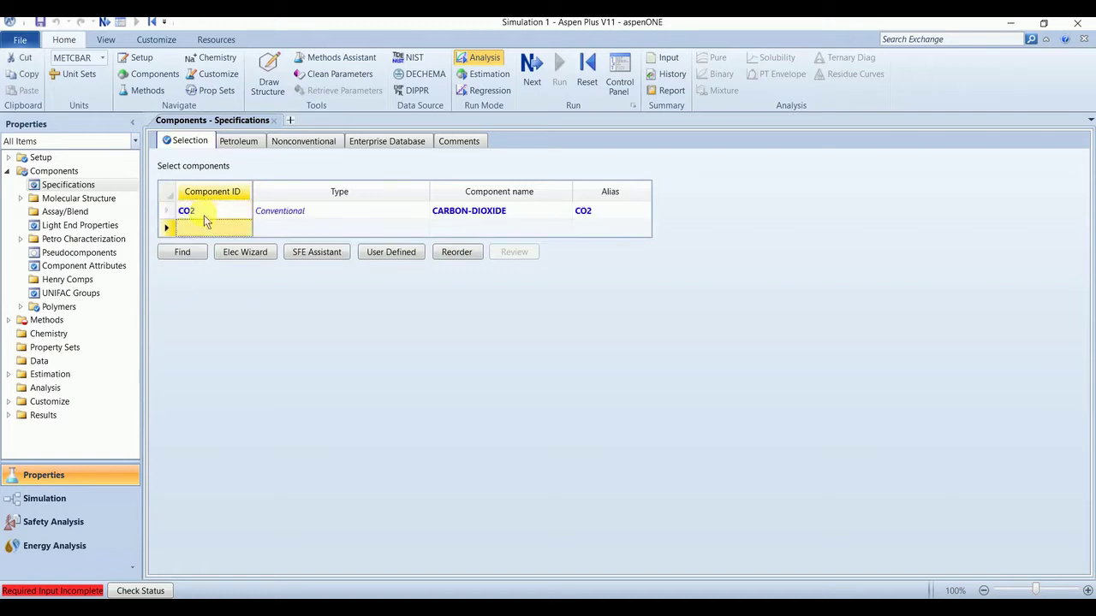
text(H2)
key(Return)
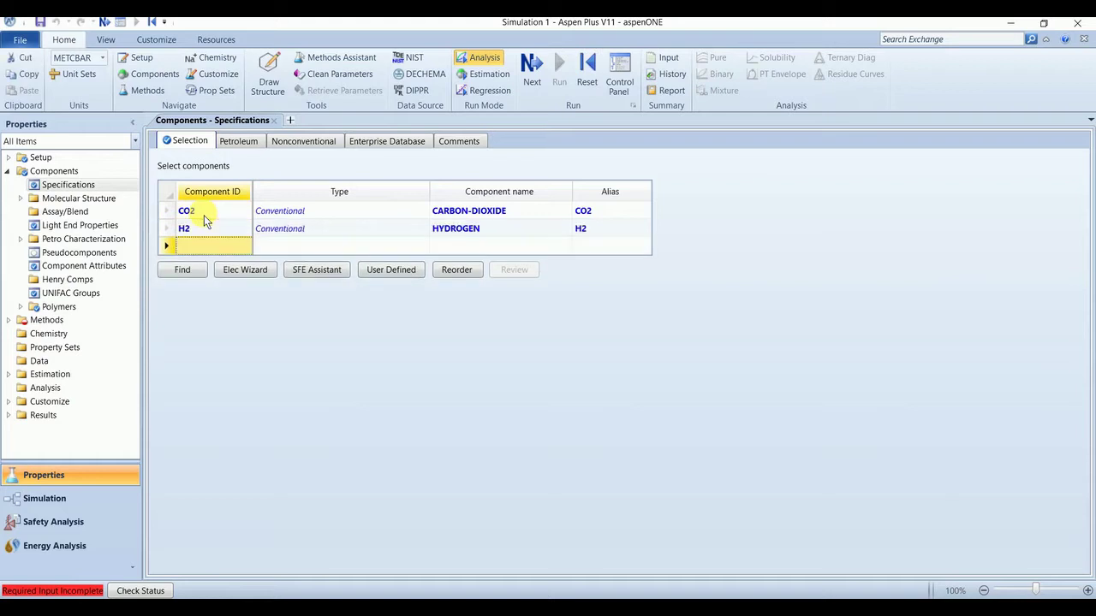
text(CO)
key(Return)
text(ME)
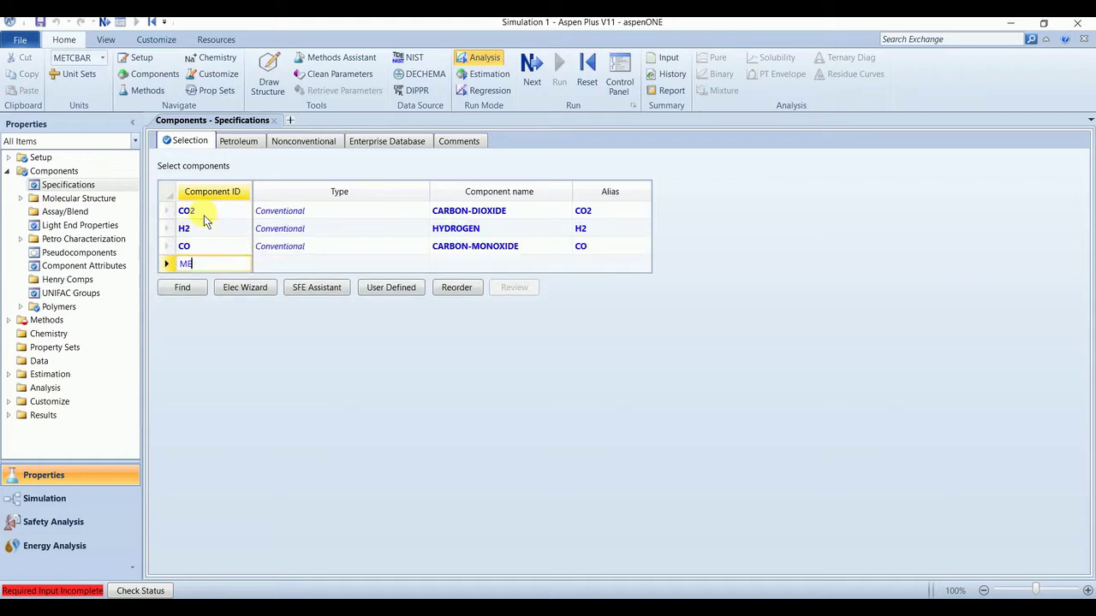
text(THANOOL)
key(Return)
text(WA)
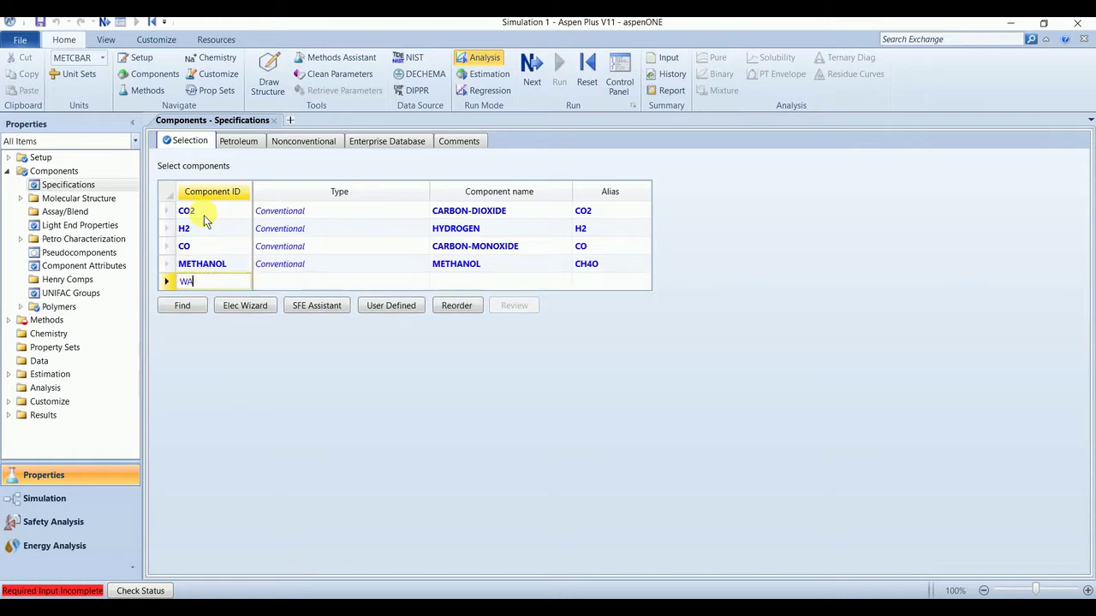
text(TER)
key(Return)
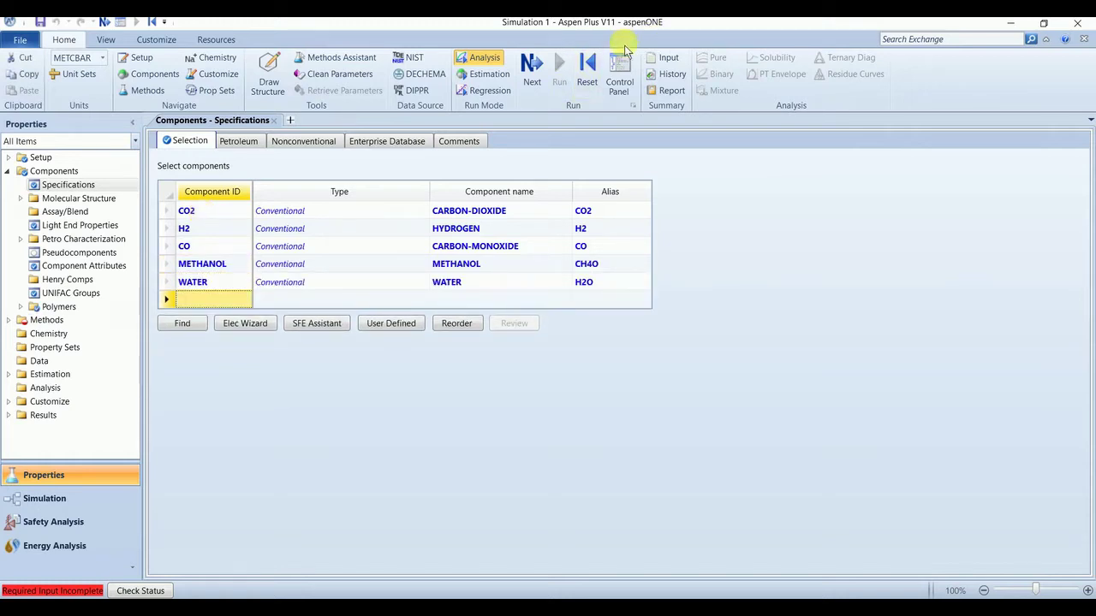
Choose SRK as the base property method and STEAMNBS as the free-water method.
click(531, 69)
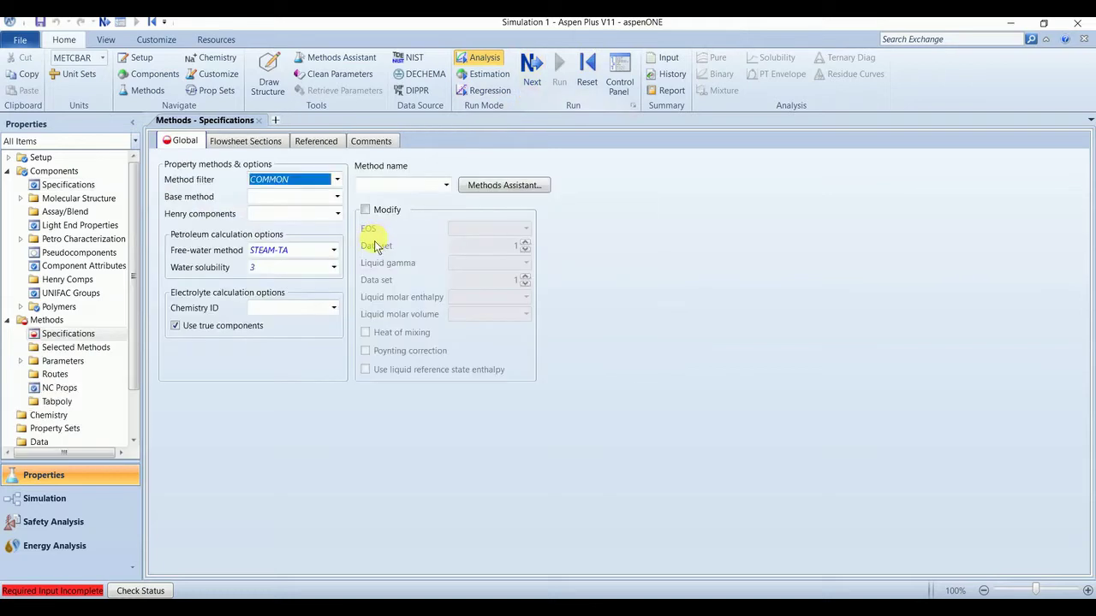
click(336, 196)
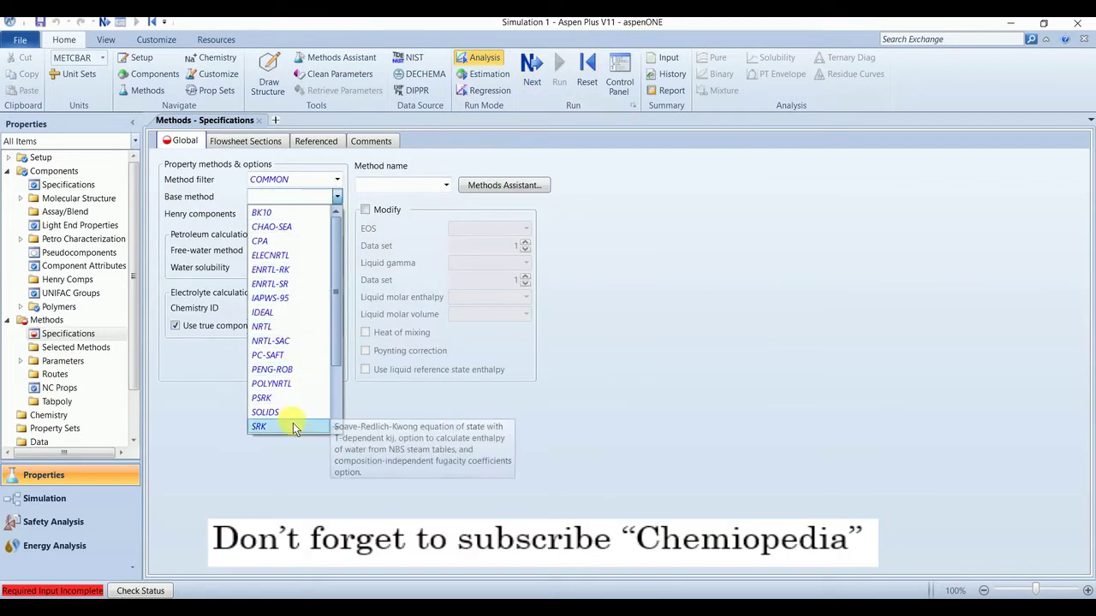
click(291, 426)
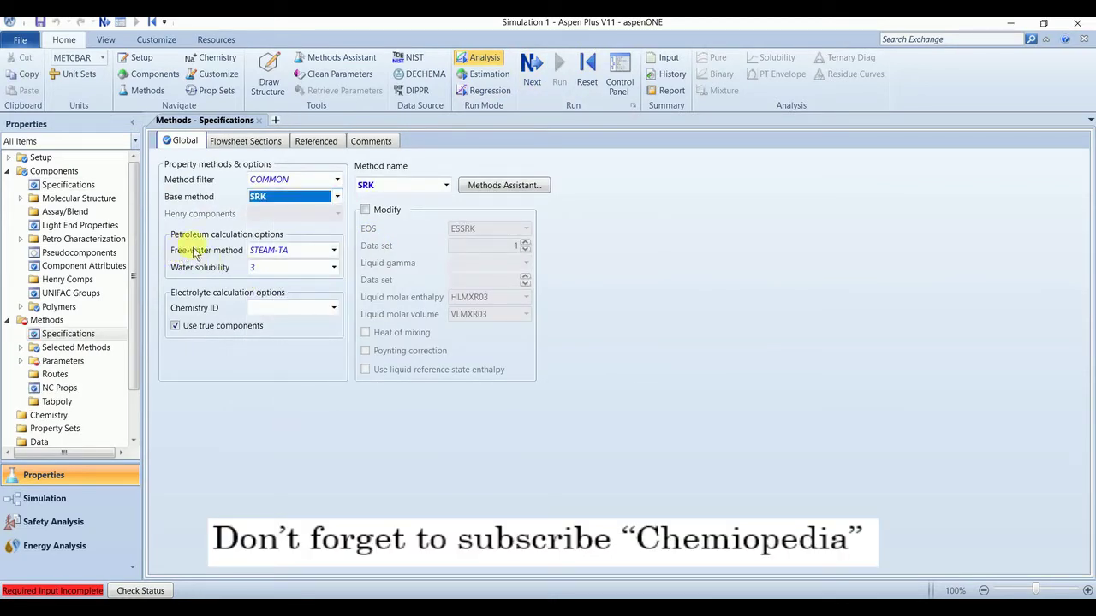
click(333, 250)
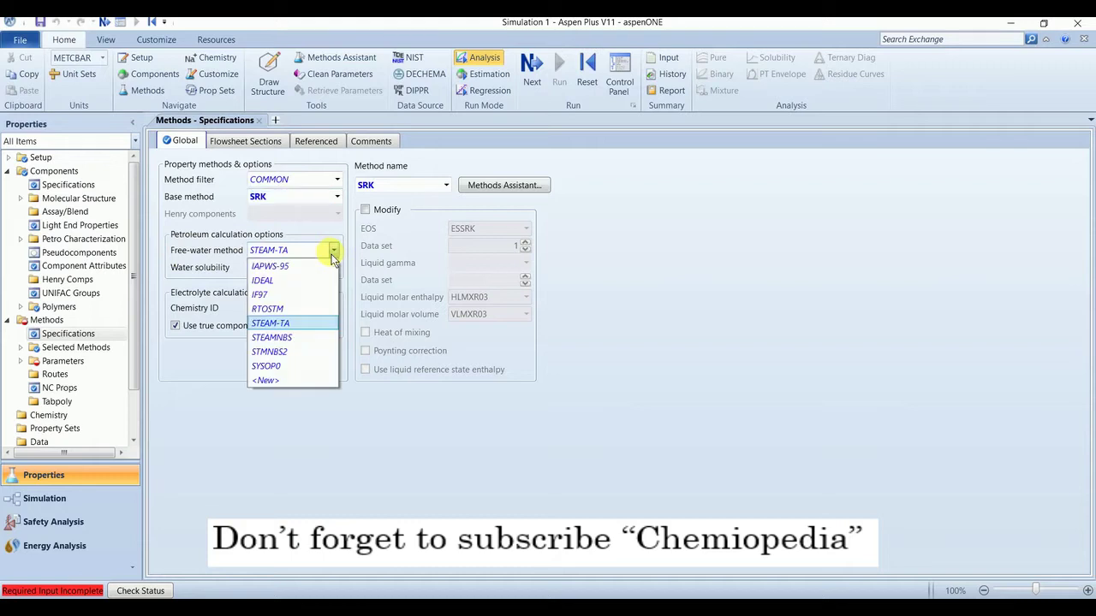
click(310, 341)
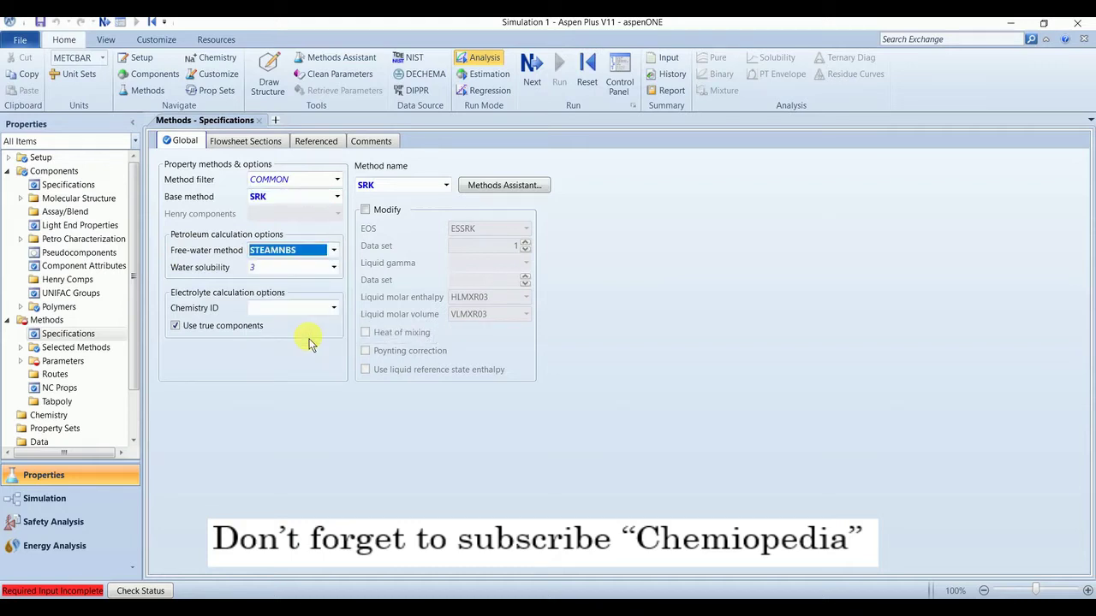
click(531, 86)
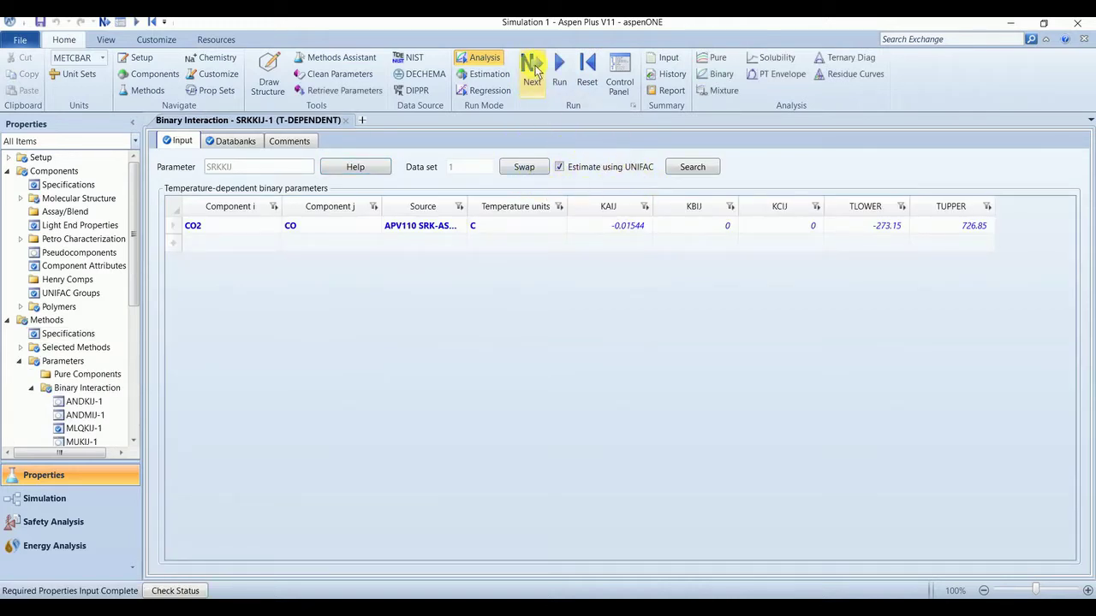
Run the analysis to estimate the missing SRK binary interaction parameters.
click(559, 75)
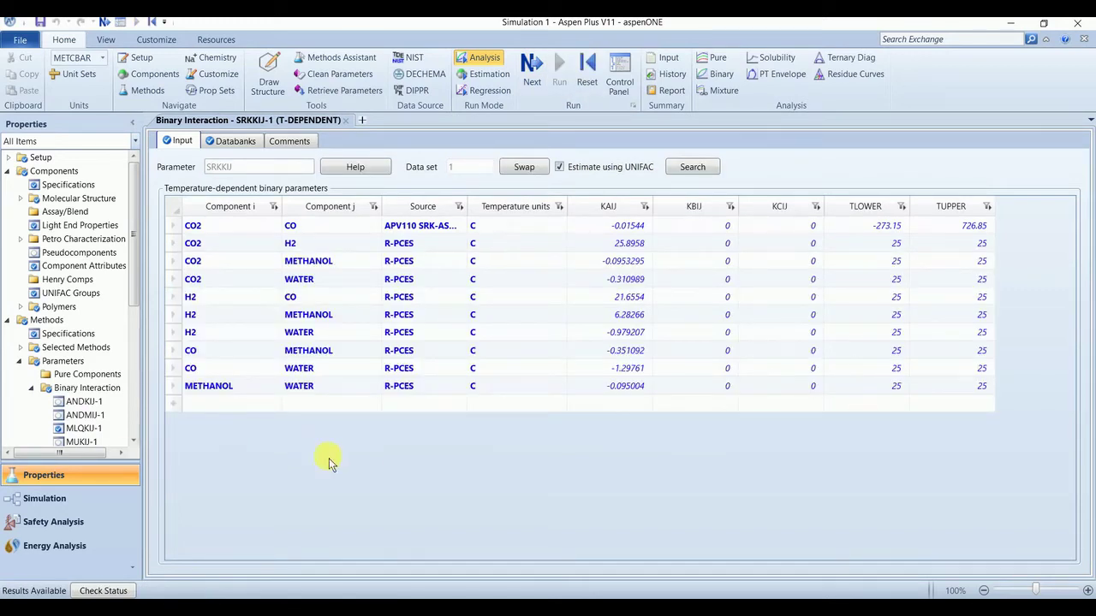
Place an RPlug reactor block named PFR on the flowsheet.
click(72, 503)
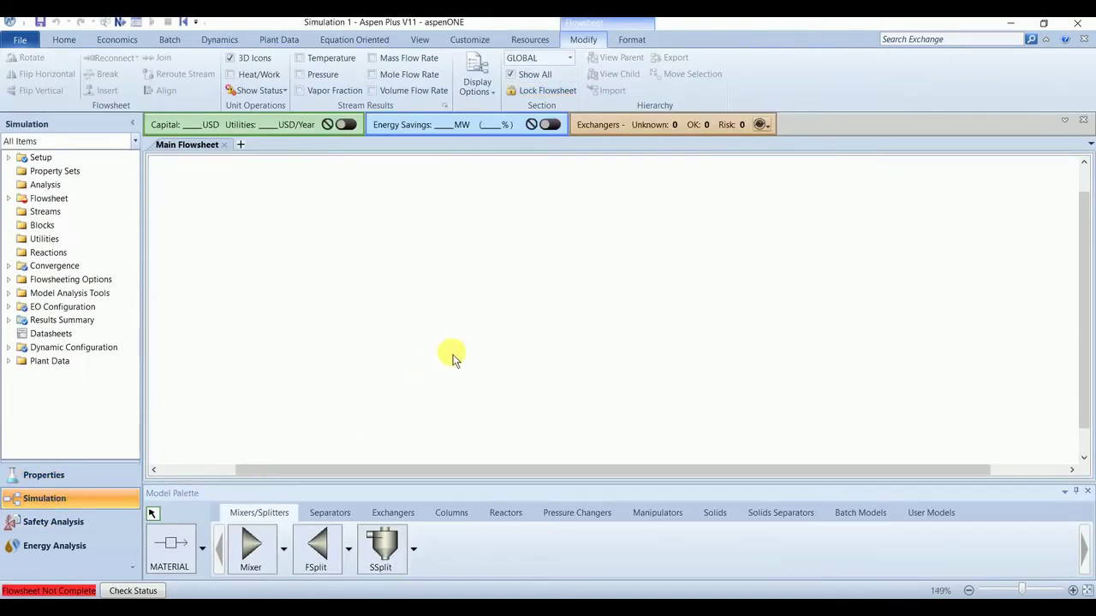
click(501, 514)
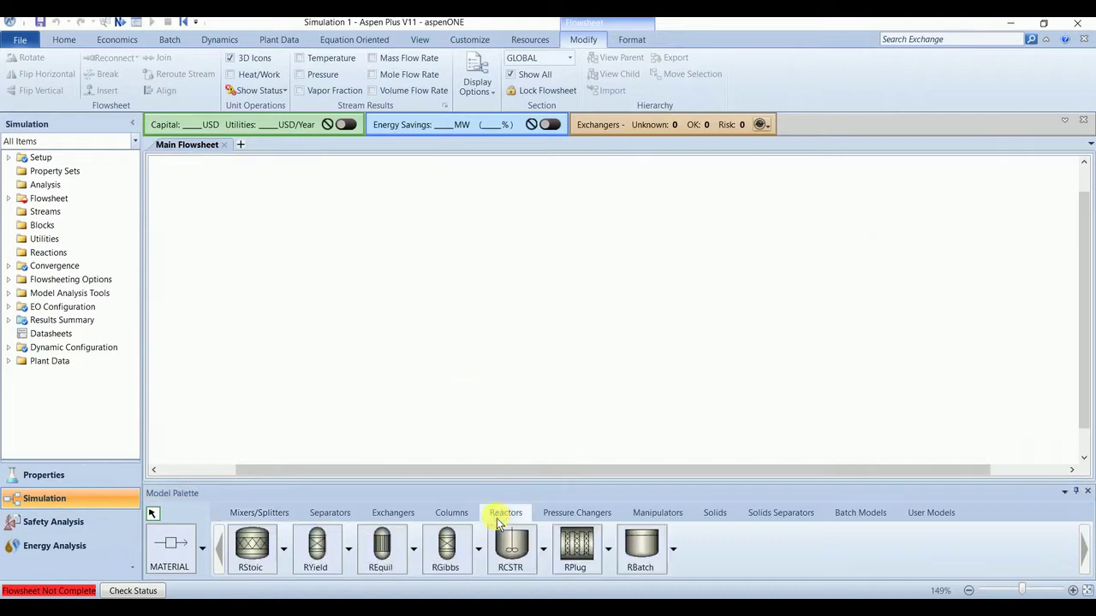
click(562, 552)
click(474, 287)
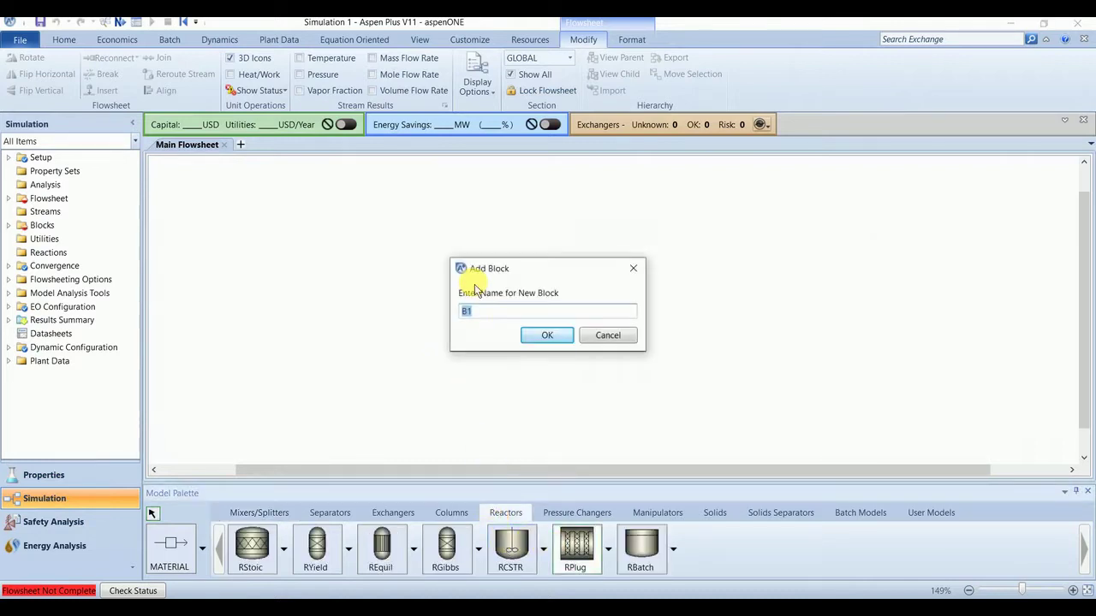
click(532, 336)
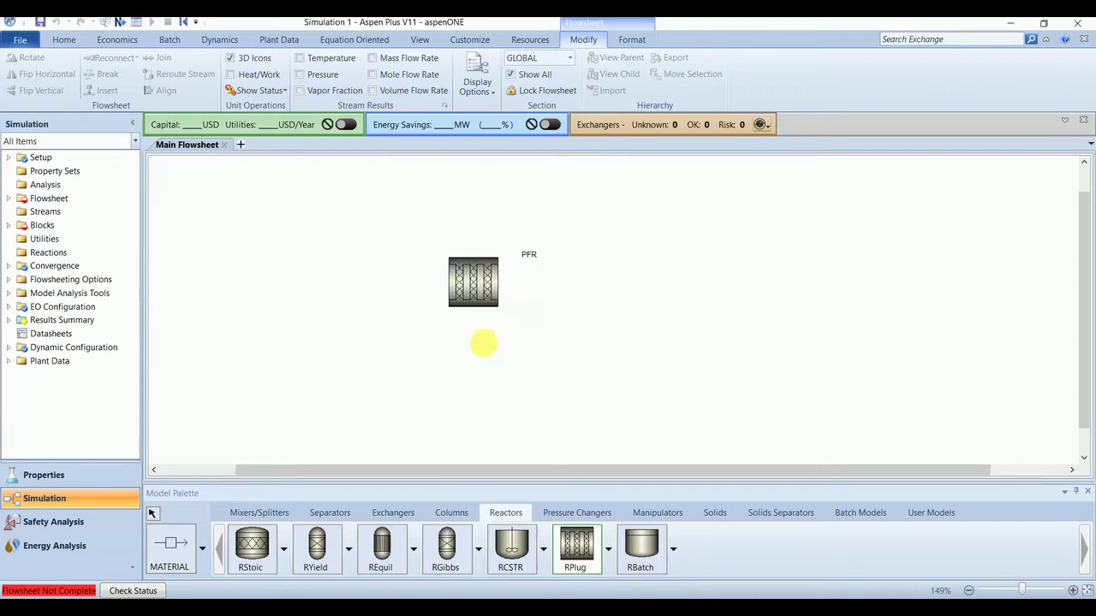
Draw the FEED inlet stream and PROD outlet stream on the PFR reactor.
click(186, 548)
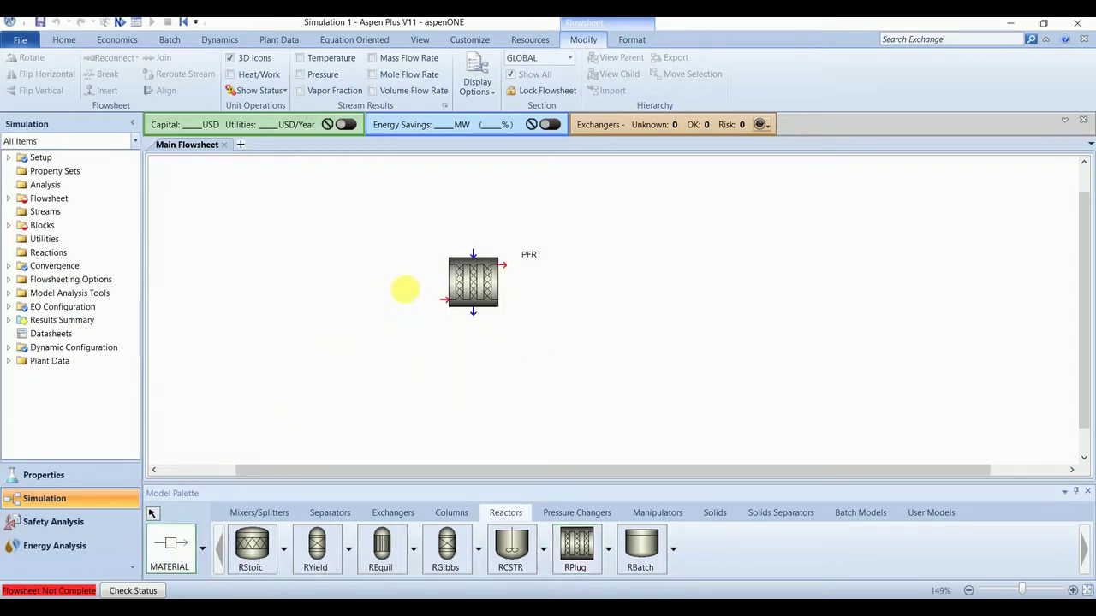
click(446, 300)
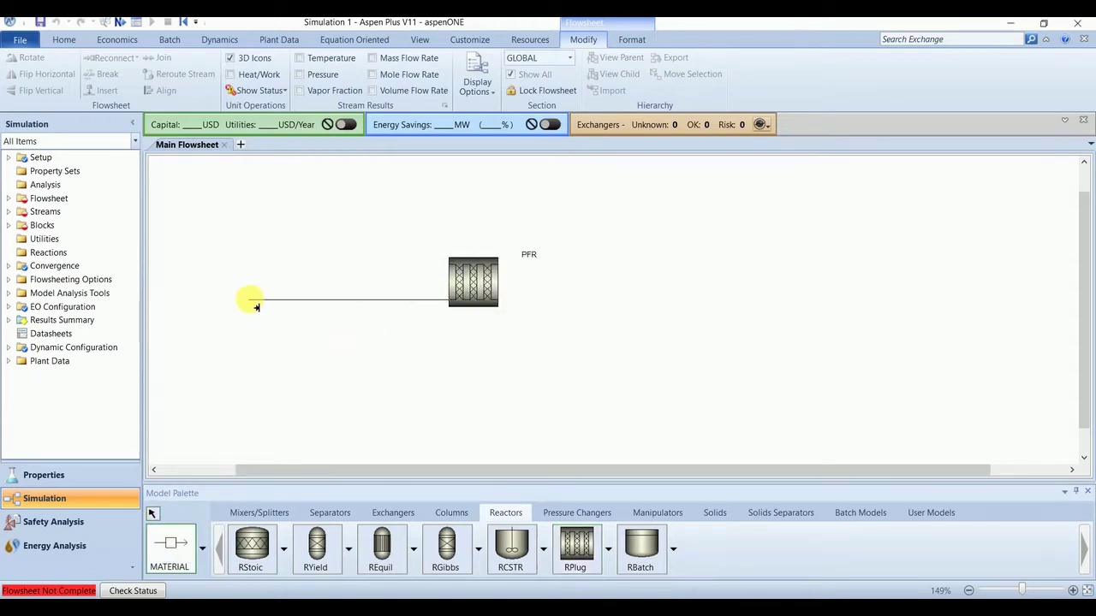
click(310, 301)
text(FEED)
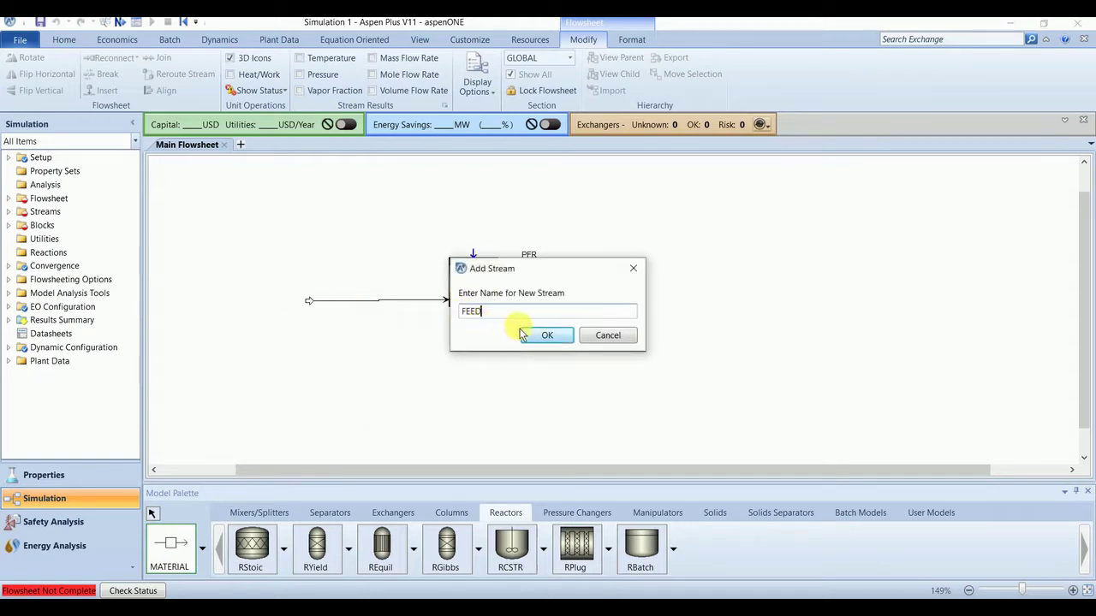
click(528, 334)
click(499, 266)
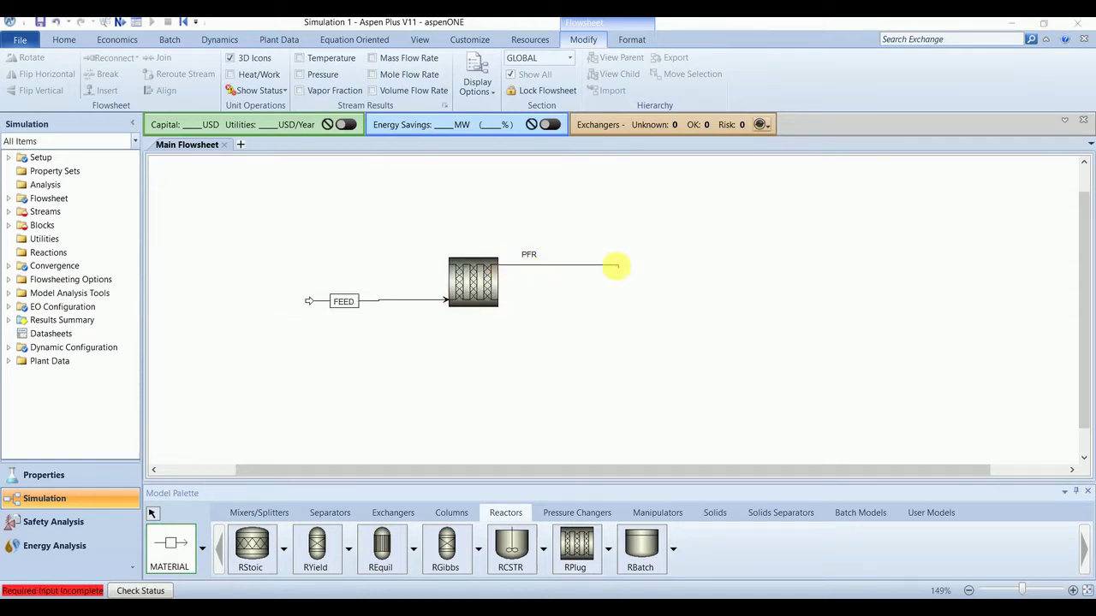
click(615, 267)
text(PROD)
key(Return)
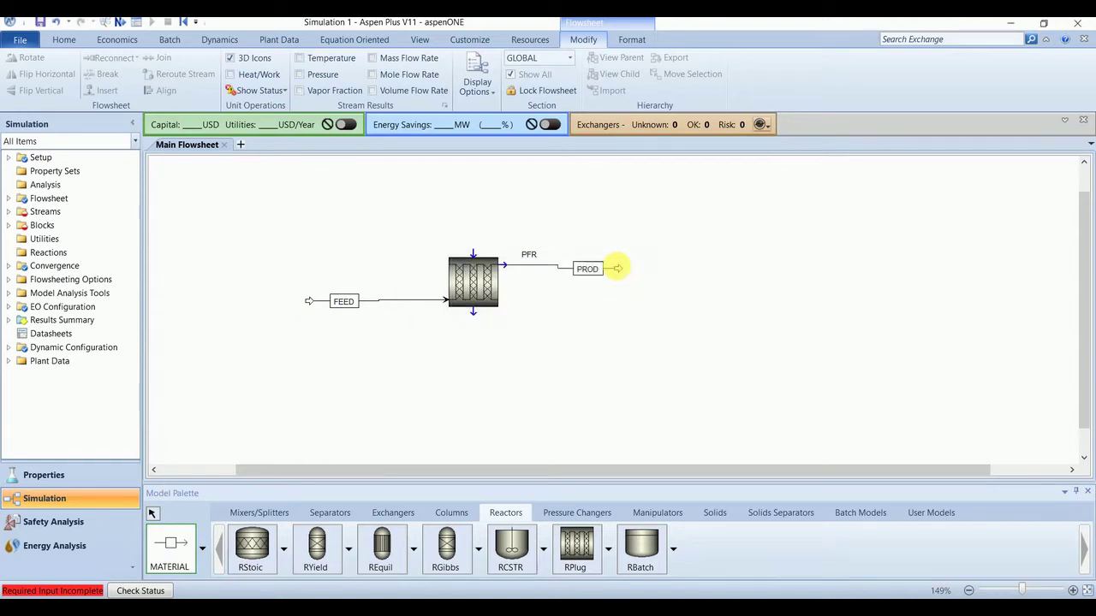
right_click(616, 268)
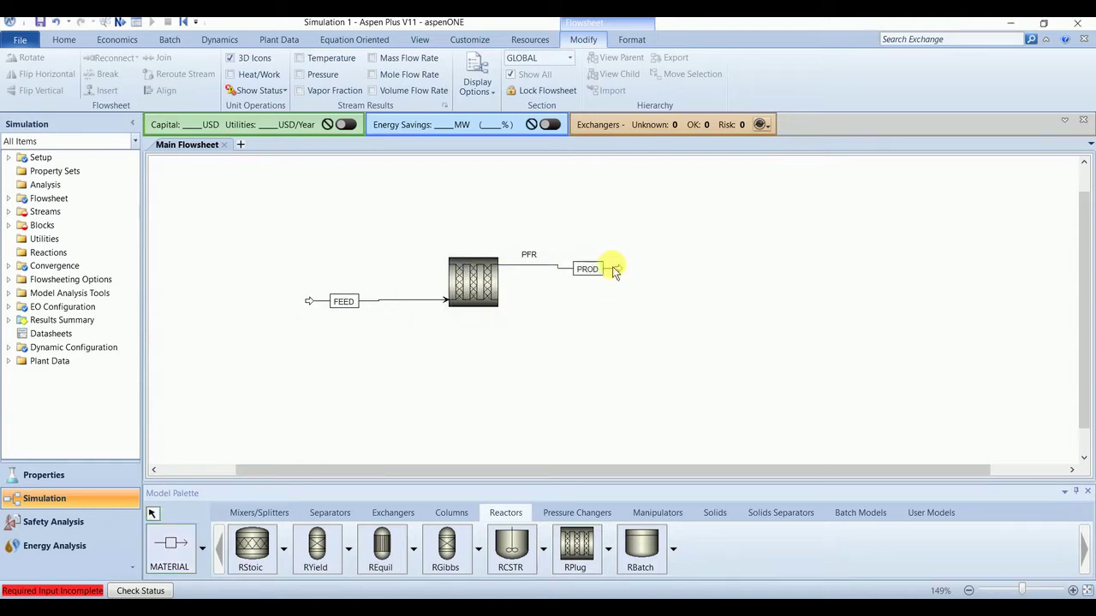
Set the FEED stream to 250 C and 150 bar.
double_click(412, 295)
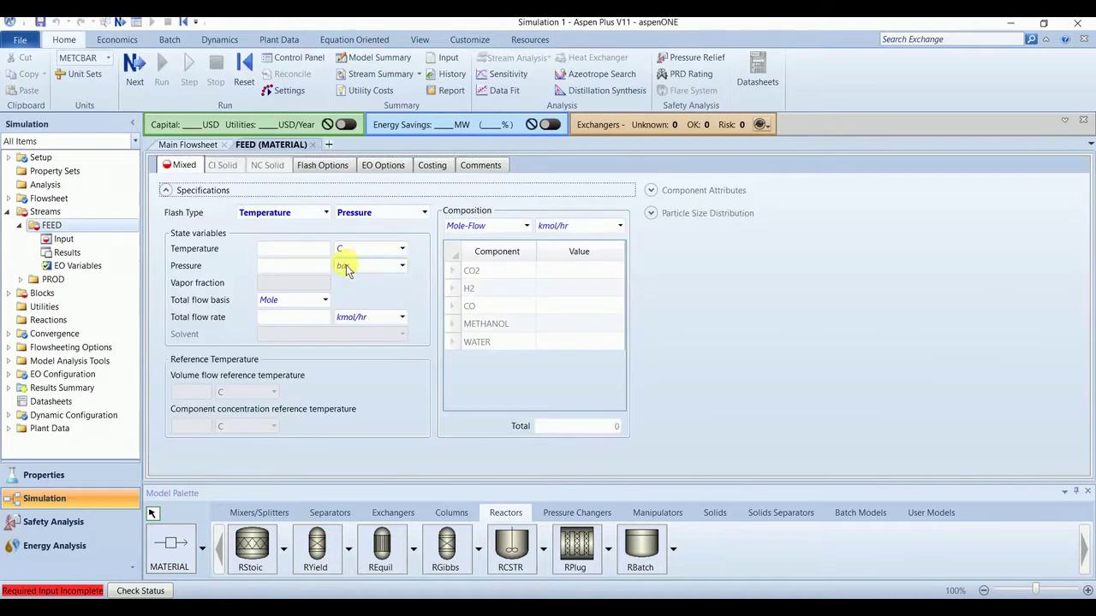
click(305, 251)
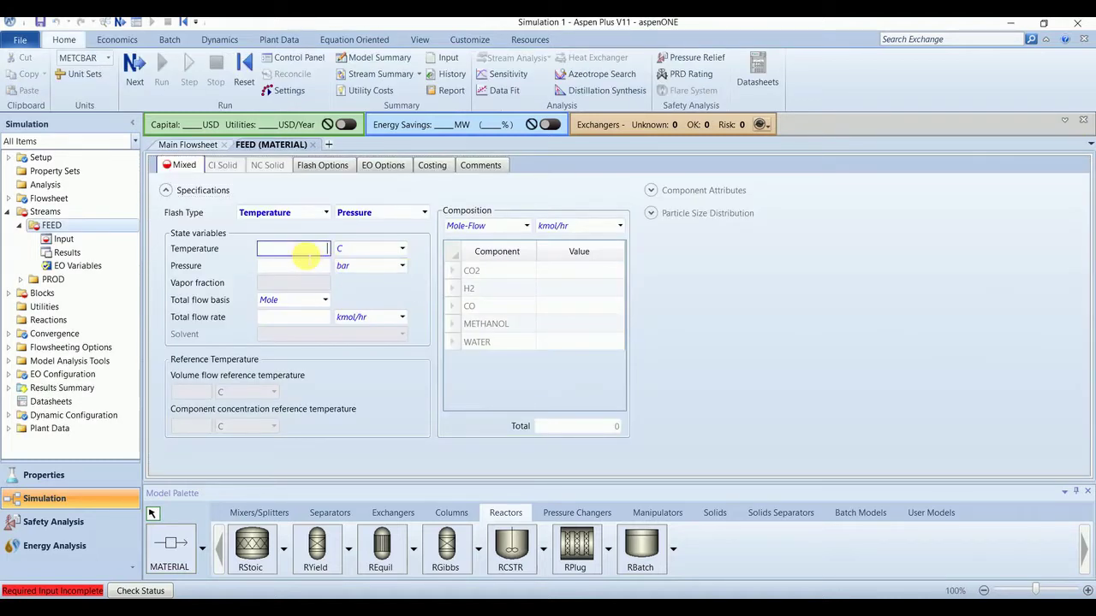
text(250)
click(318, 268)
text(150)
key(Return)
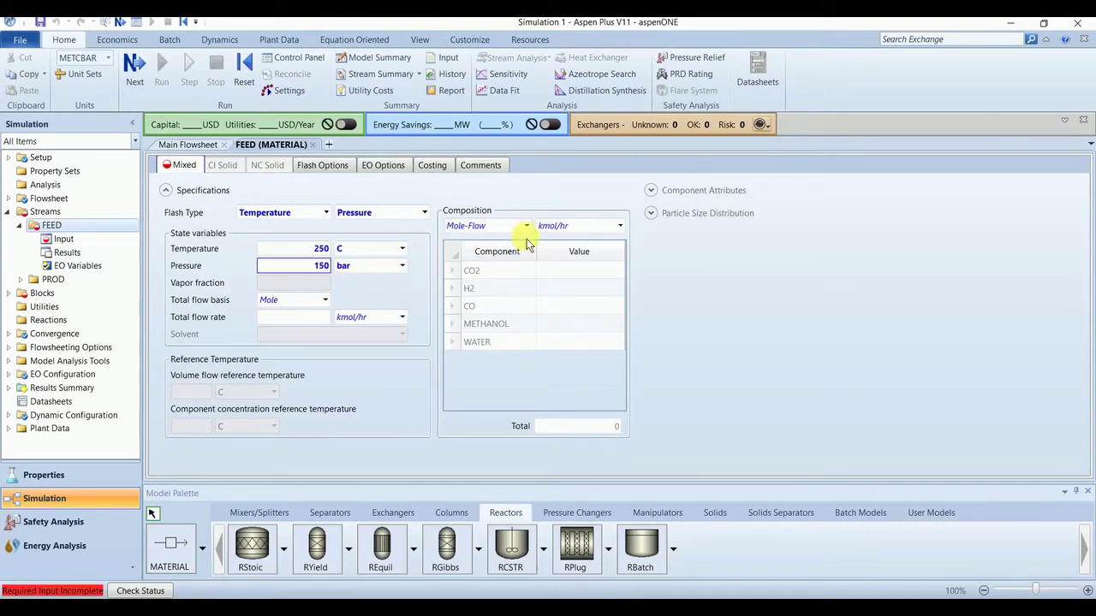
Enter FEED mole flows of 3976 CO2, 28920 H2 and 4066 CO kmol/hr.
click(572, 273)
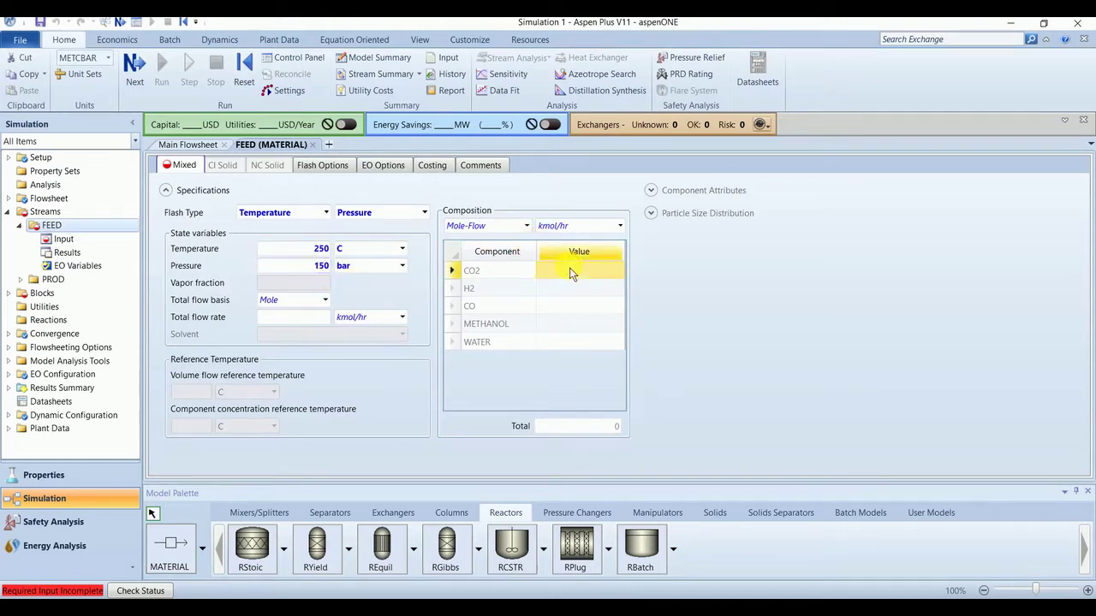
text(3)
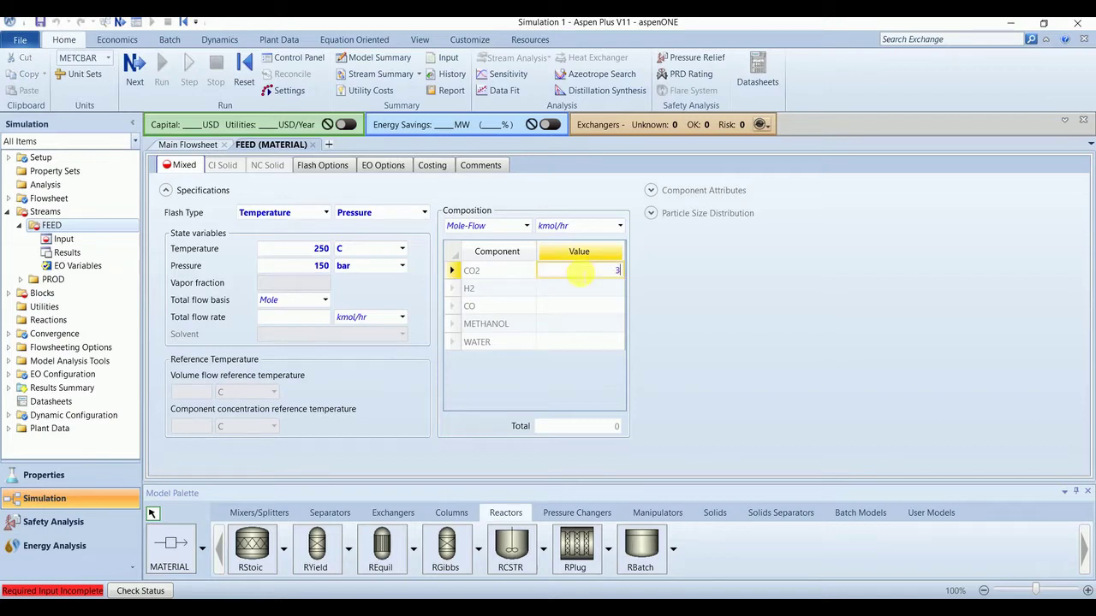
text(976)
key(Return)
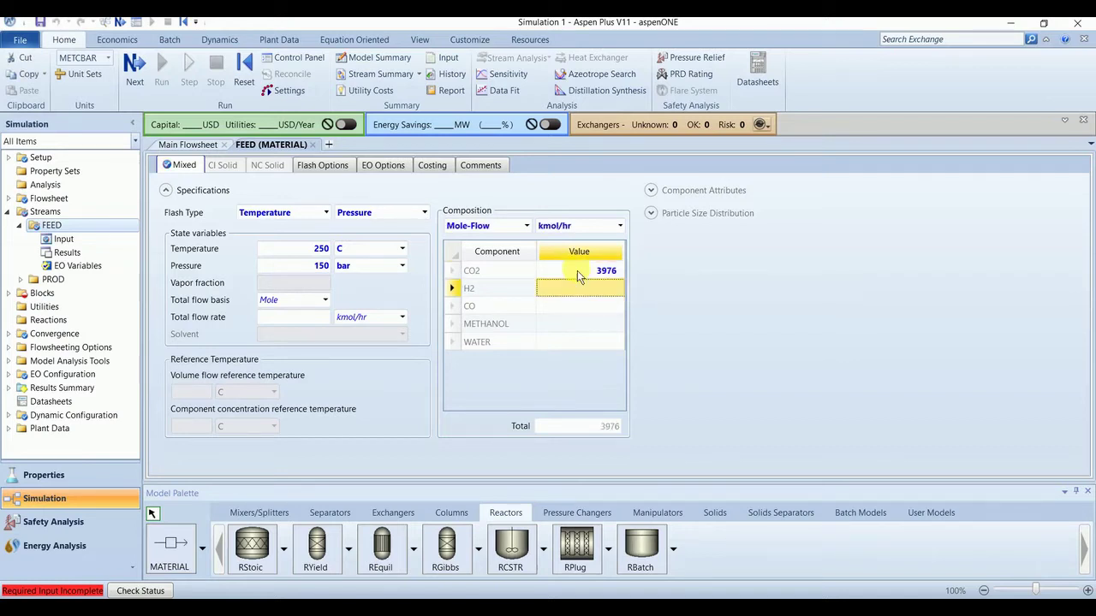
text(28920)
key(Return)
text(4066)
key(Return)
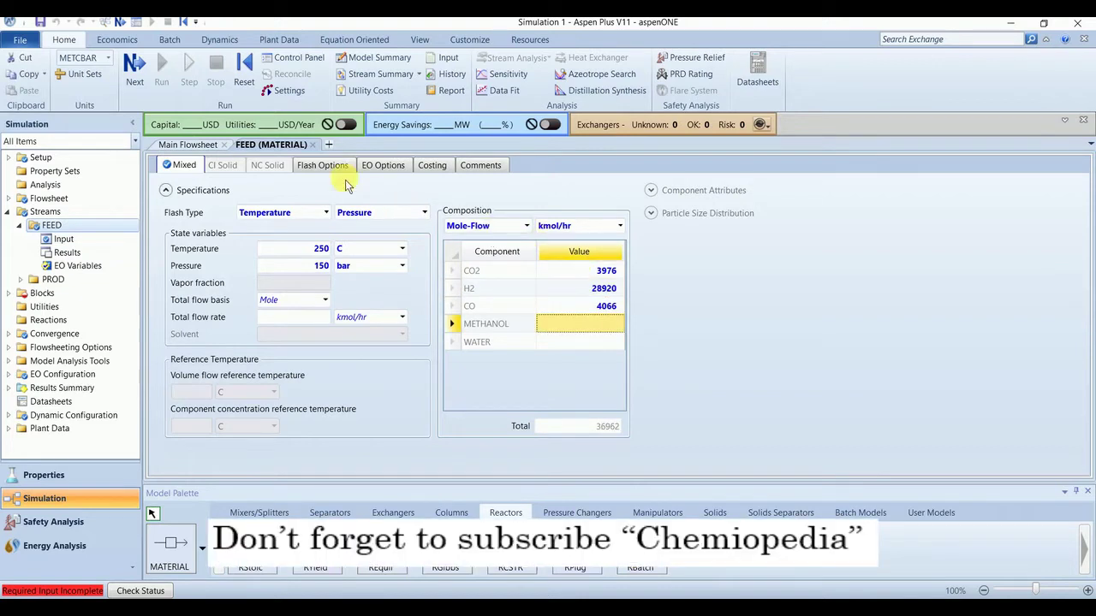
Make PFR a reactor with specified temperature, held constant at 250 C.
click(312, 145)
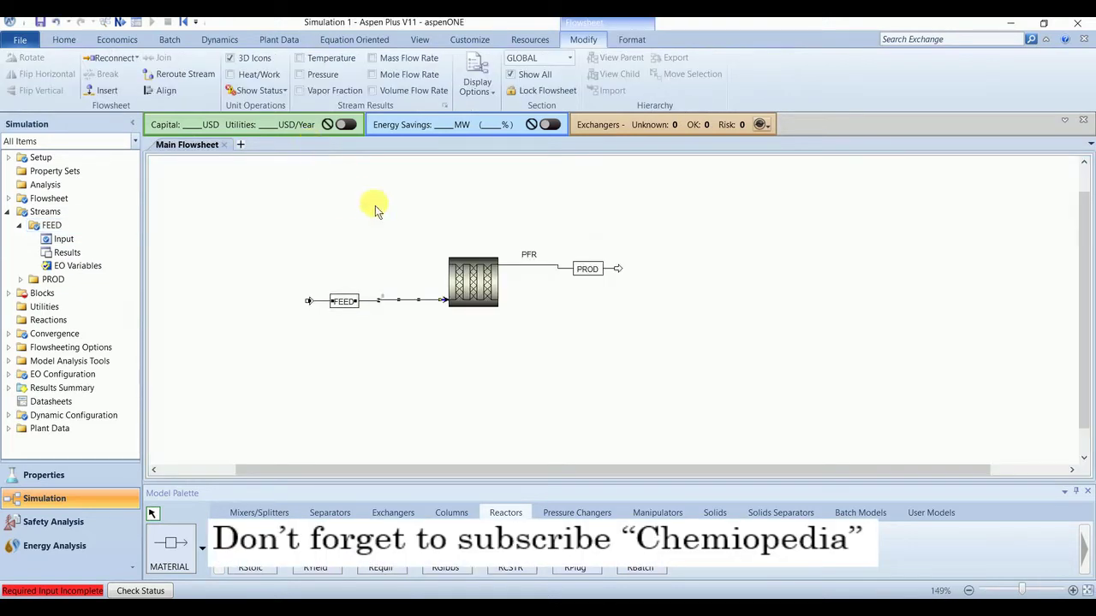
click(478, 292)
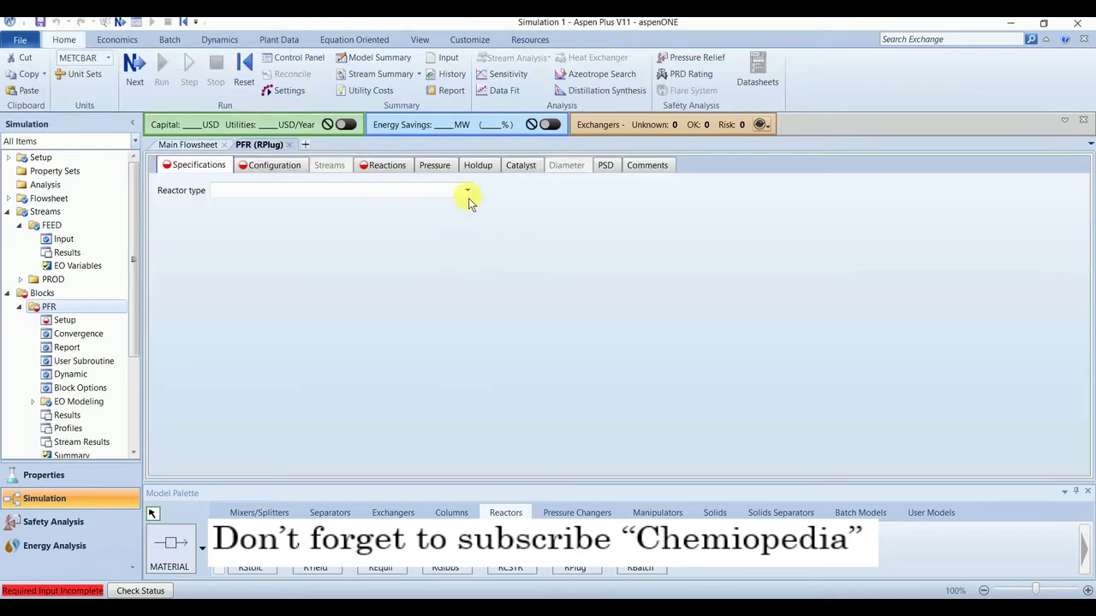
click(468, 192)
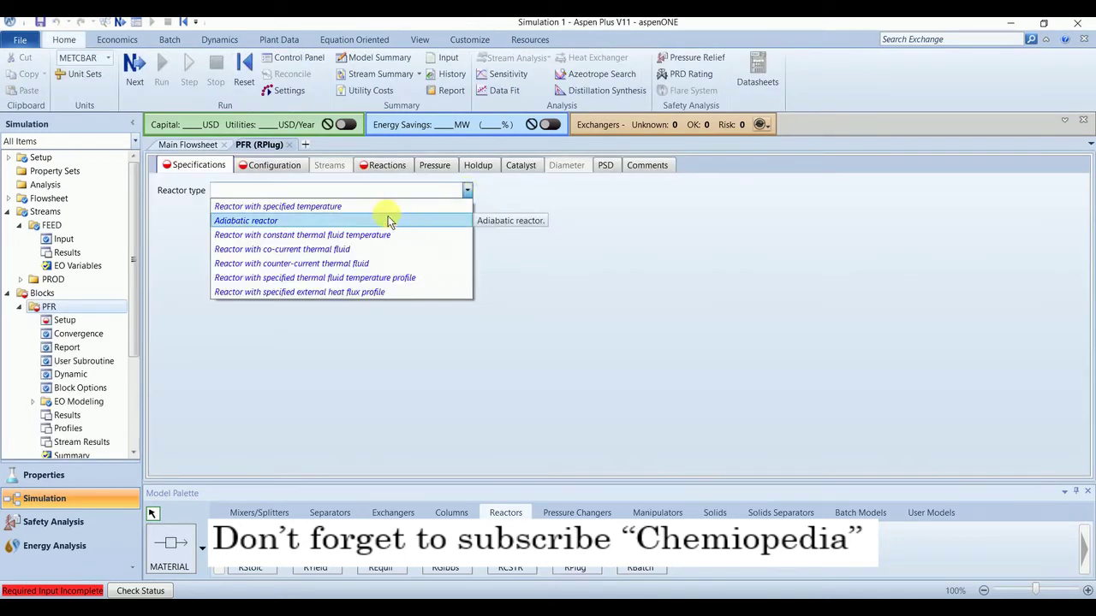
click(384, 205)
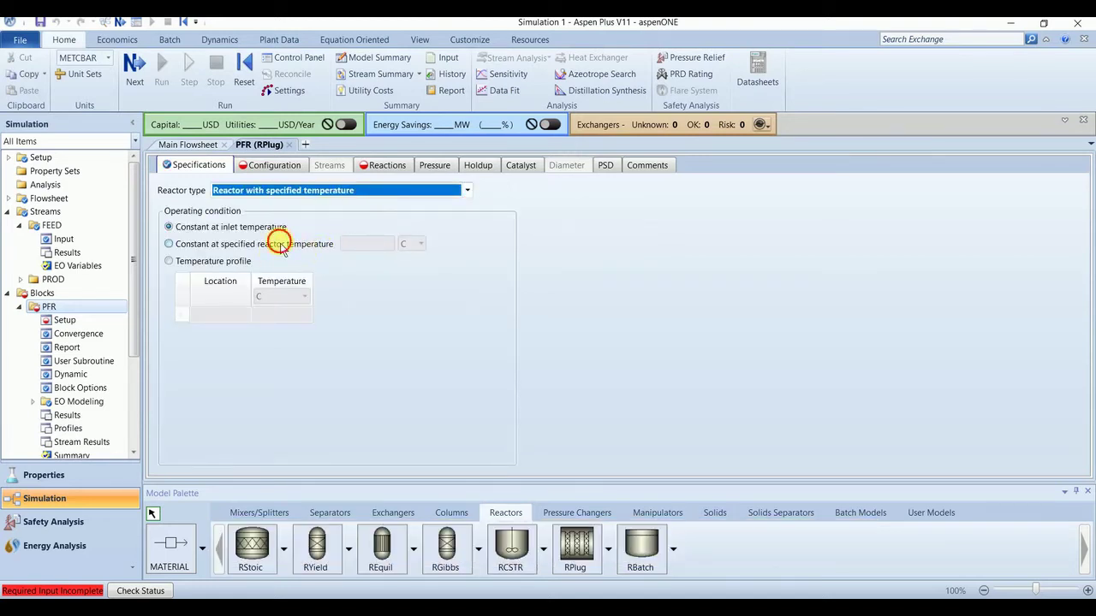
click(283, 245)
click(367, 244)
text(250)
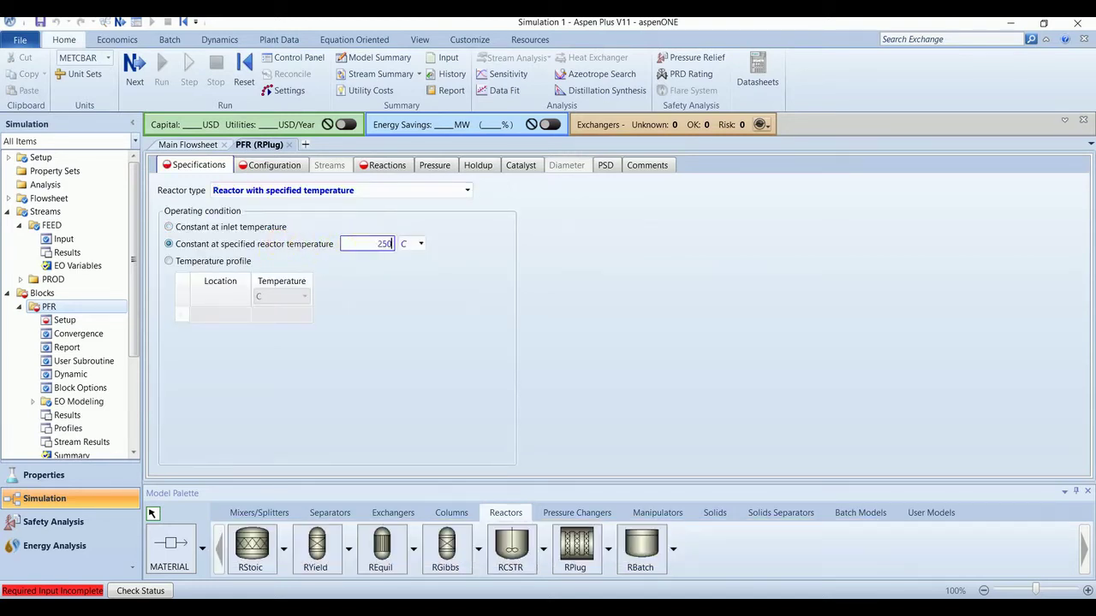
Configure PFR as multitube: 8000 tubes, 12.2 m long, 0.0375 m diameter.
click(281, 171)
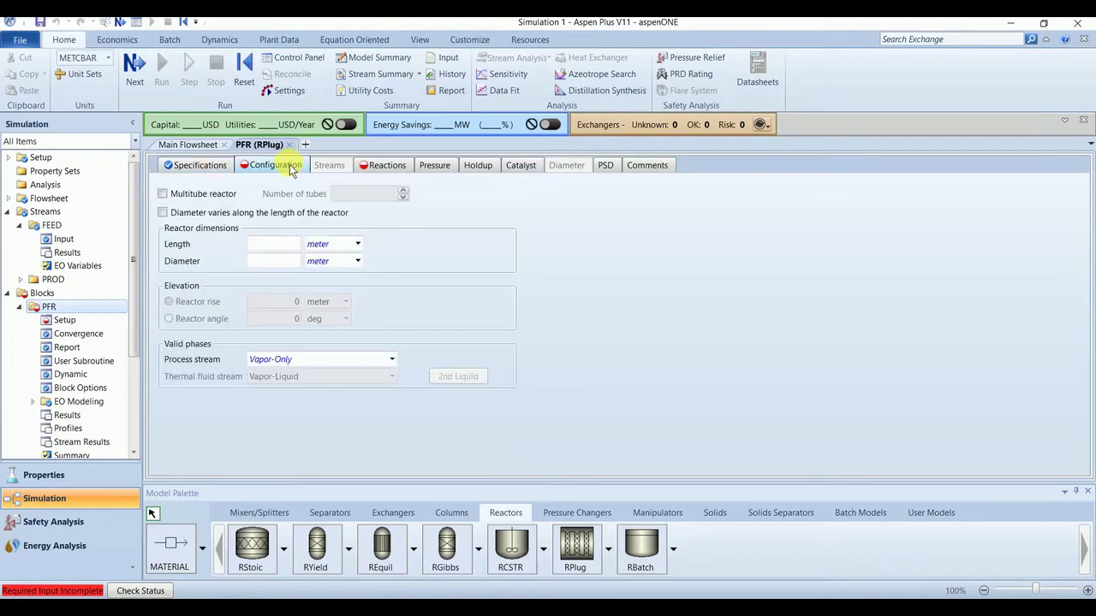
click(221, 195)
click(356, 195)
text(8000)
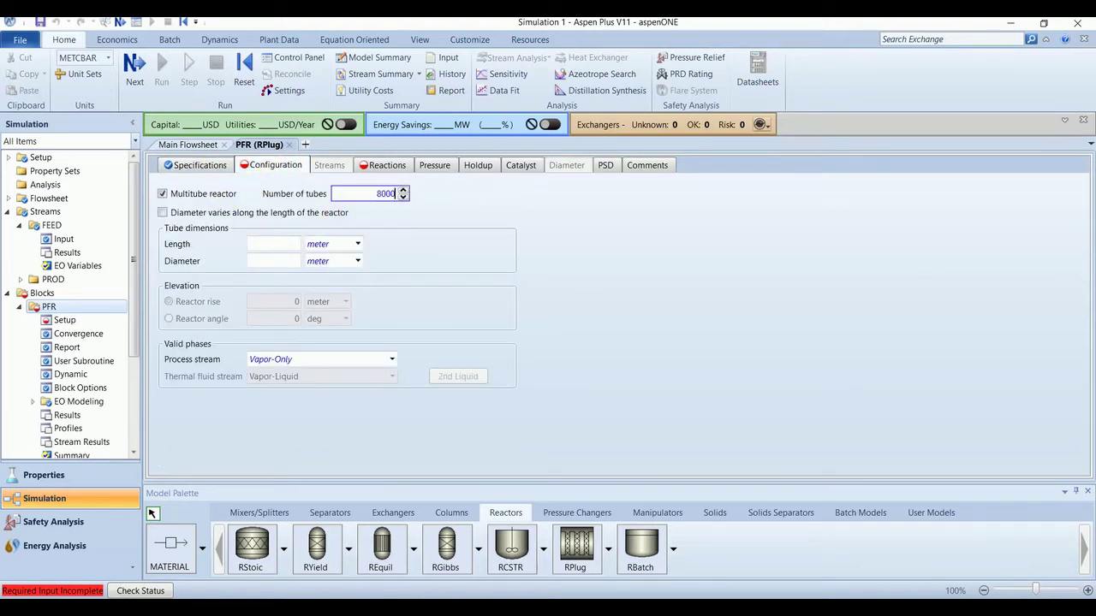
click(274, 244)
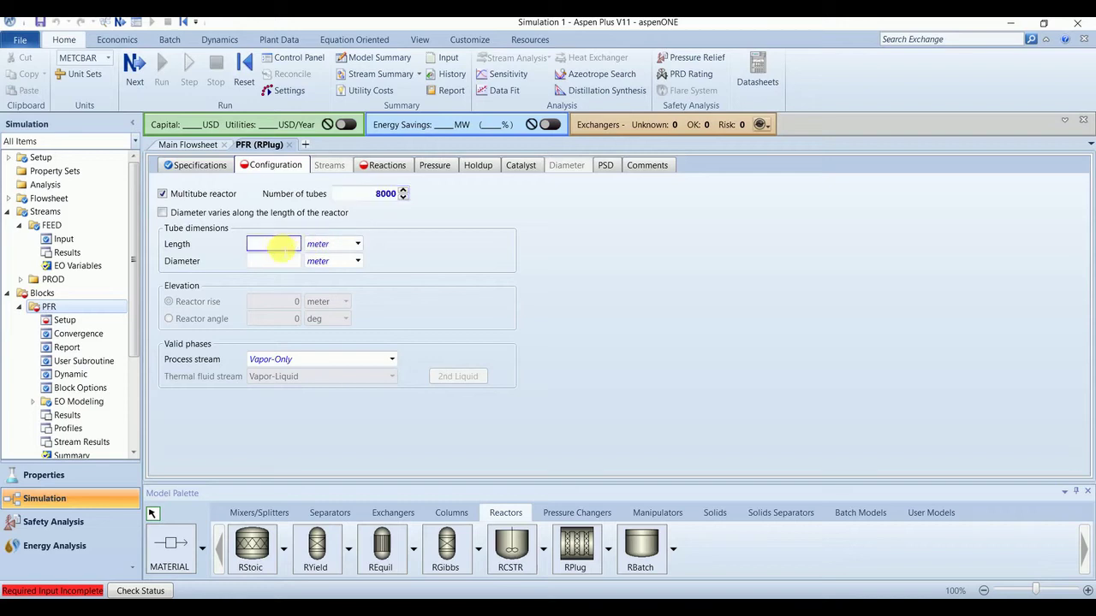
text(12.2)
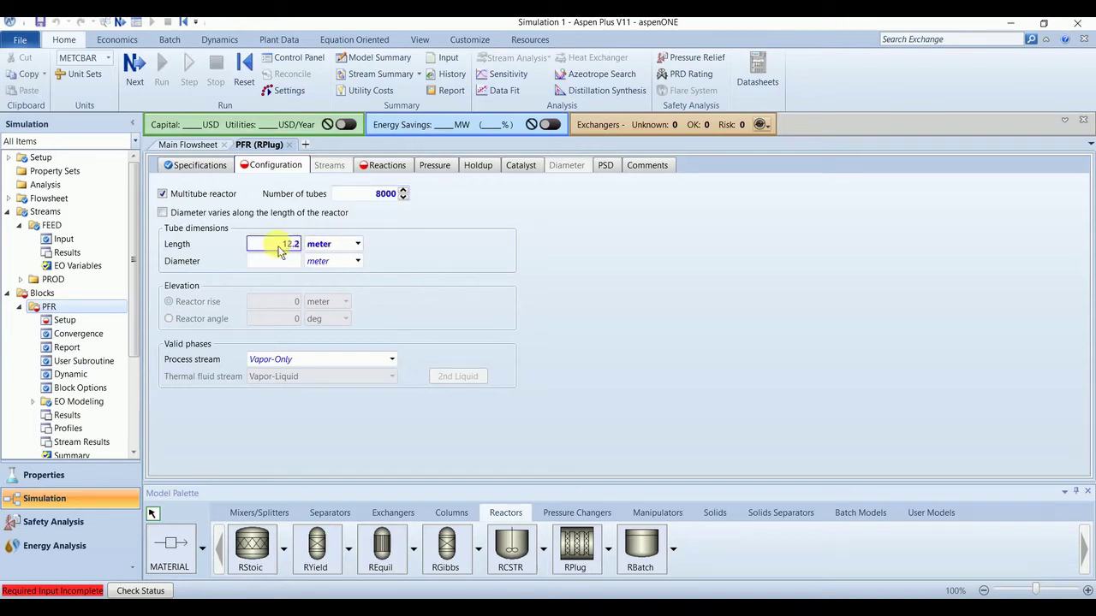
click(277, 261)
text(0.0375)
key(Return)
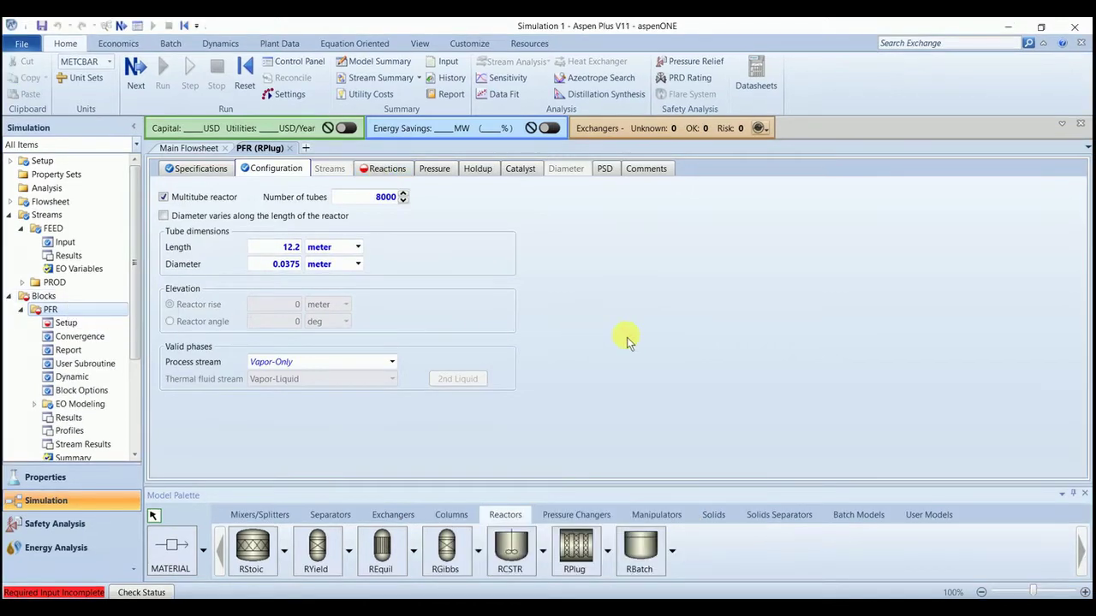
scroll(11, 402, down, 3)
Create reaction set R-1 with the LHHW reaction type.
click(25, 385)
click(192, 183)
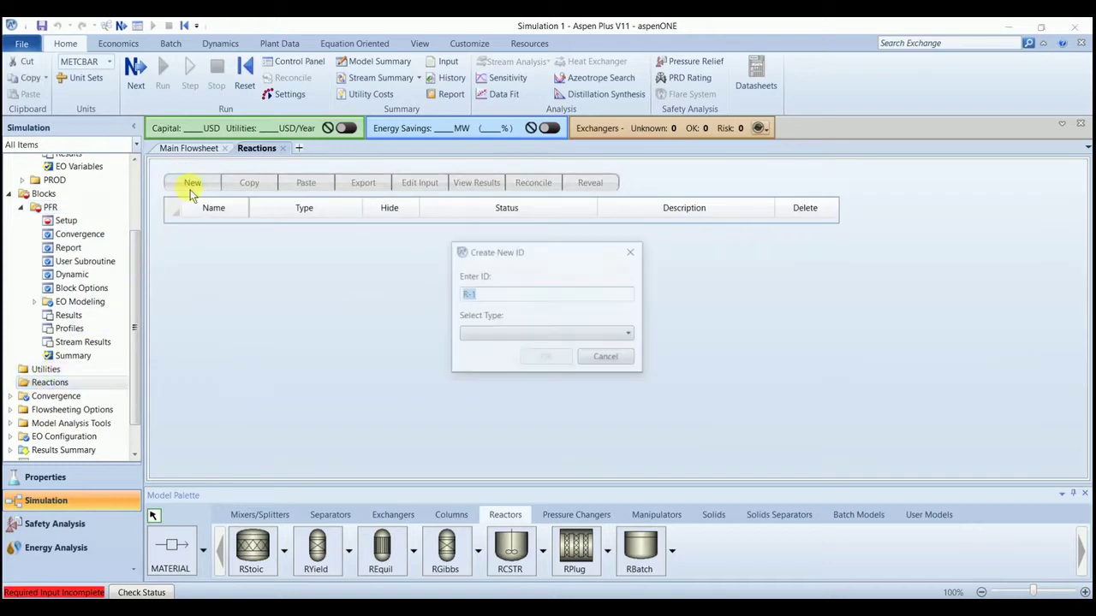
click(534, 331)
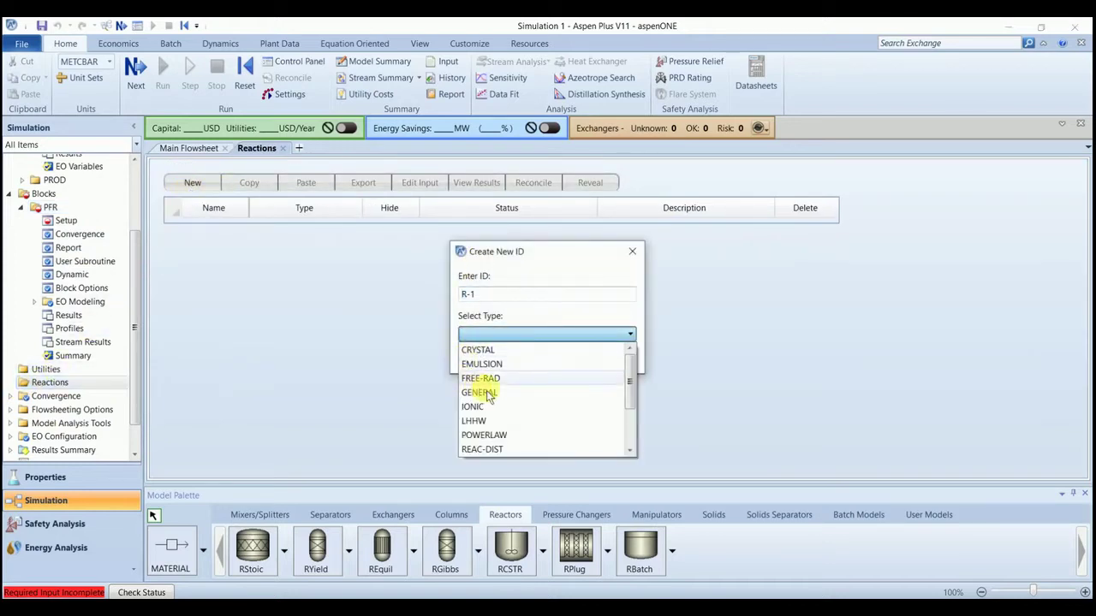
scroll(502, 411, down, 1)
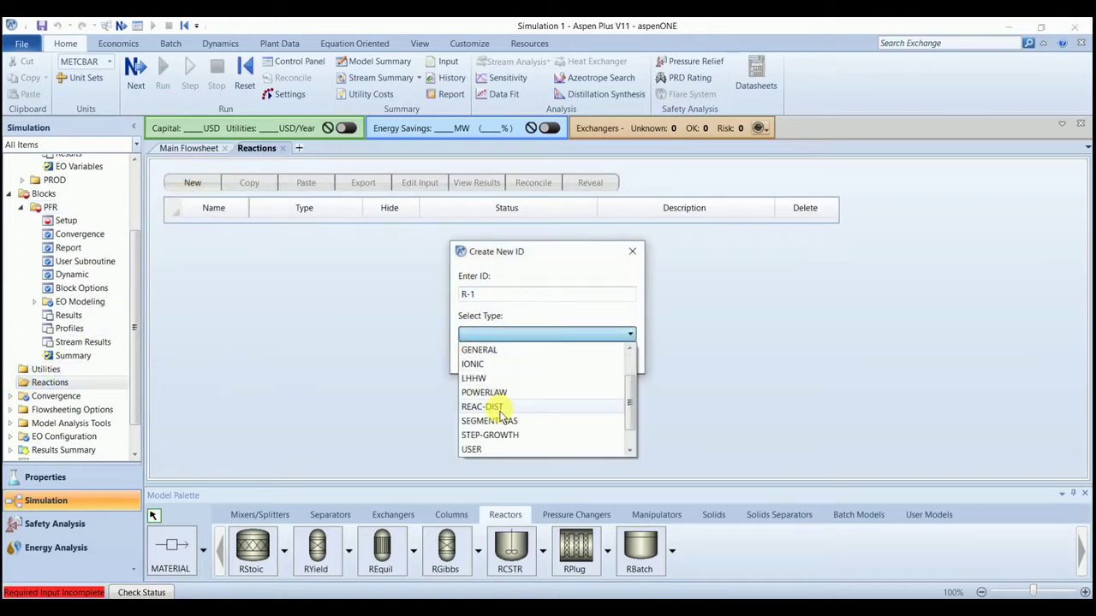
click(471, 380)
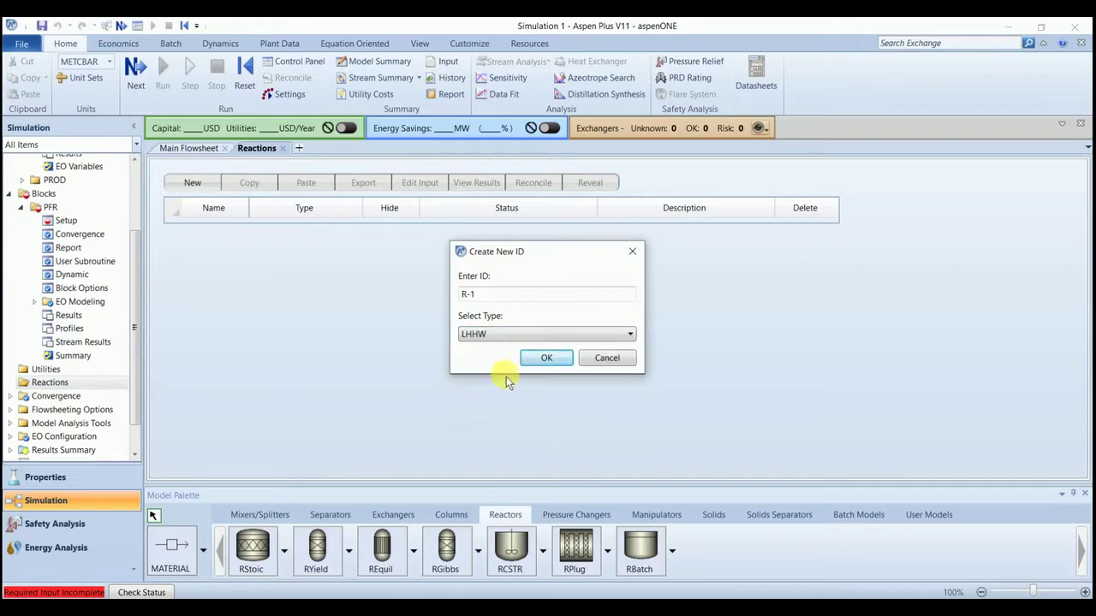
click(548, 359)
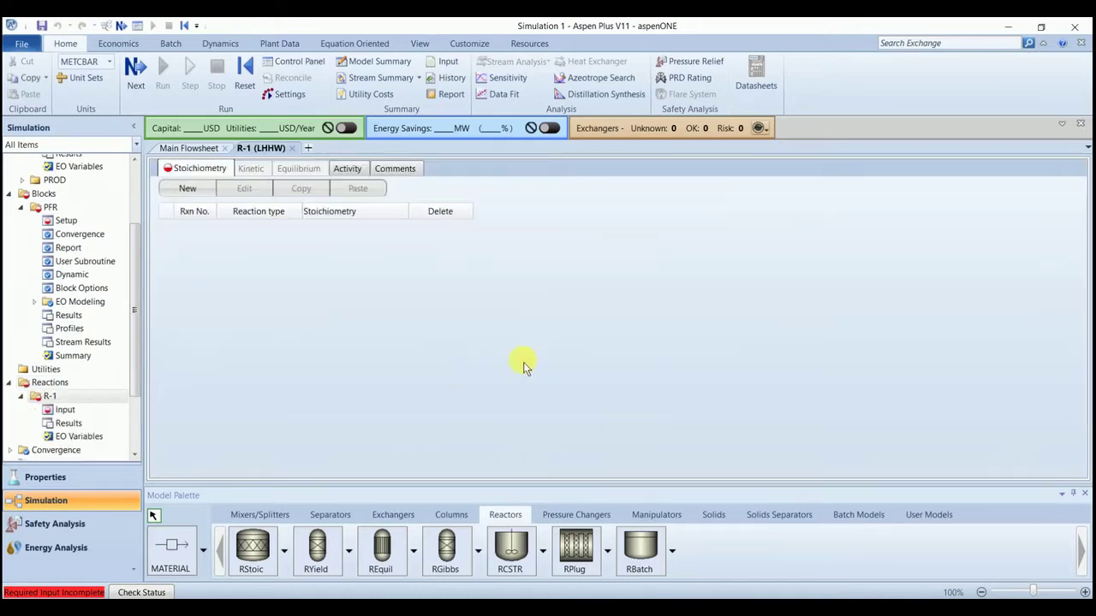
Add an R-1 reaction with reactants CO2 and H2, products METHANOL and WATER.
click(190, 190)
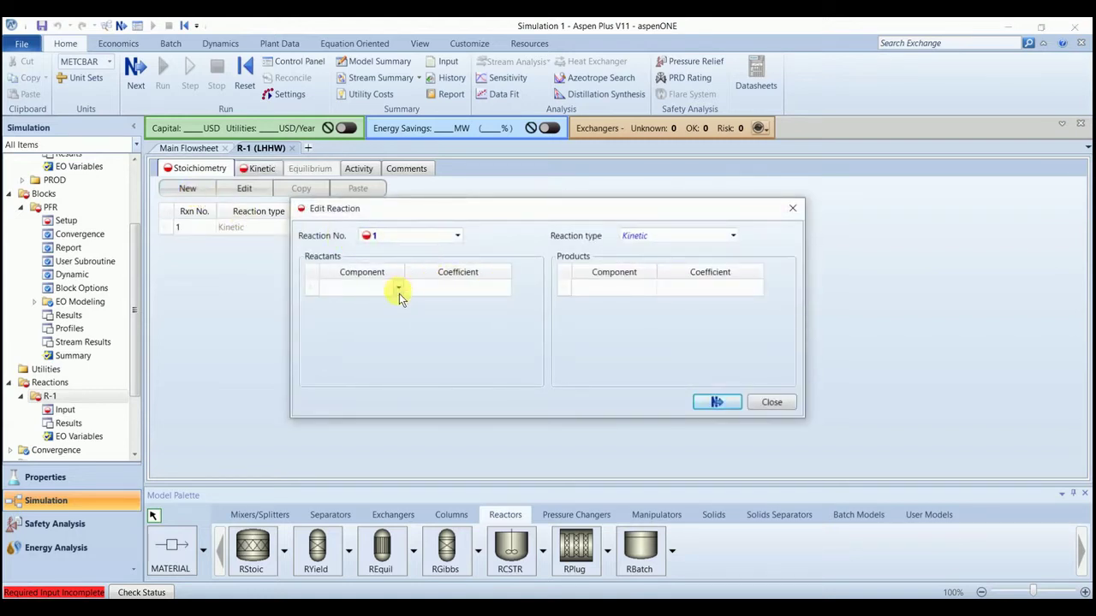
click(399, 289)
click(394, 308)
click(396, 304)
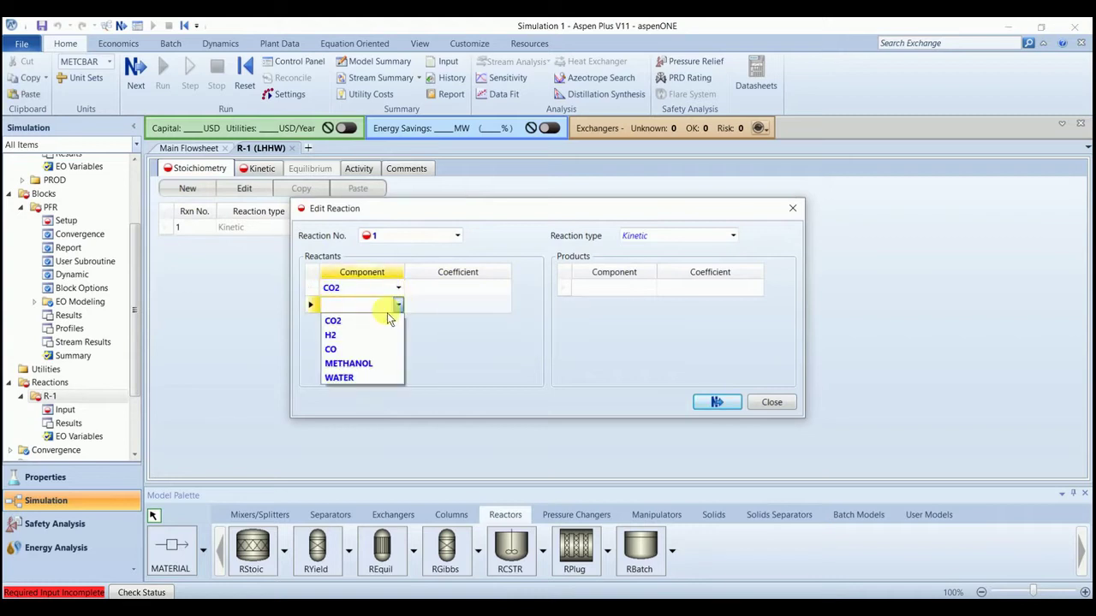
click(379, 334)
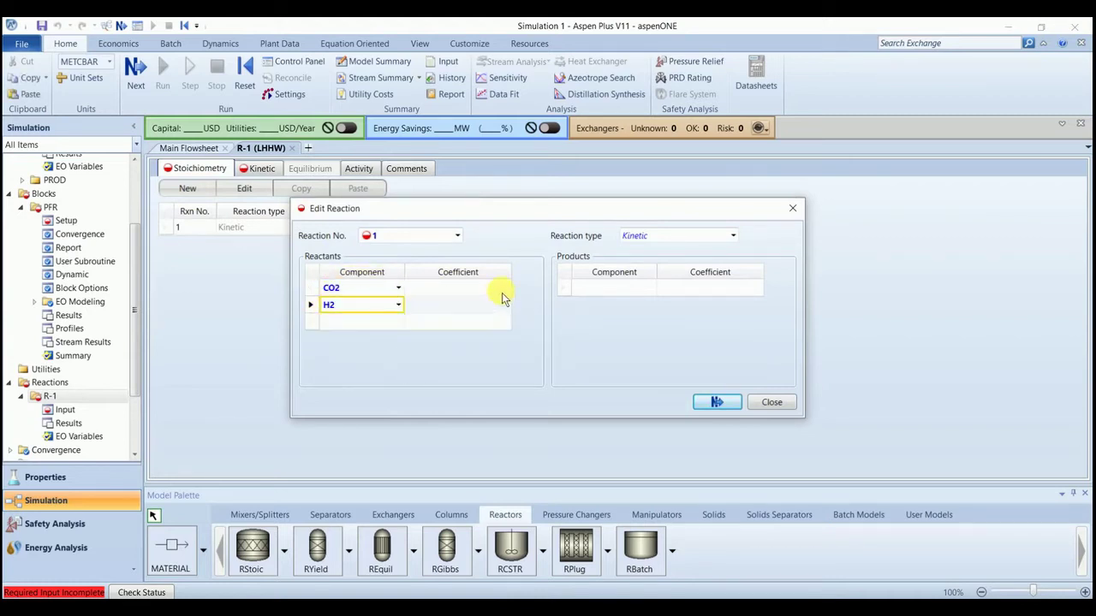
click(650, 290)
click(622, 342)
click(650, 304)
click(590, 374)
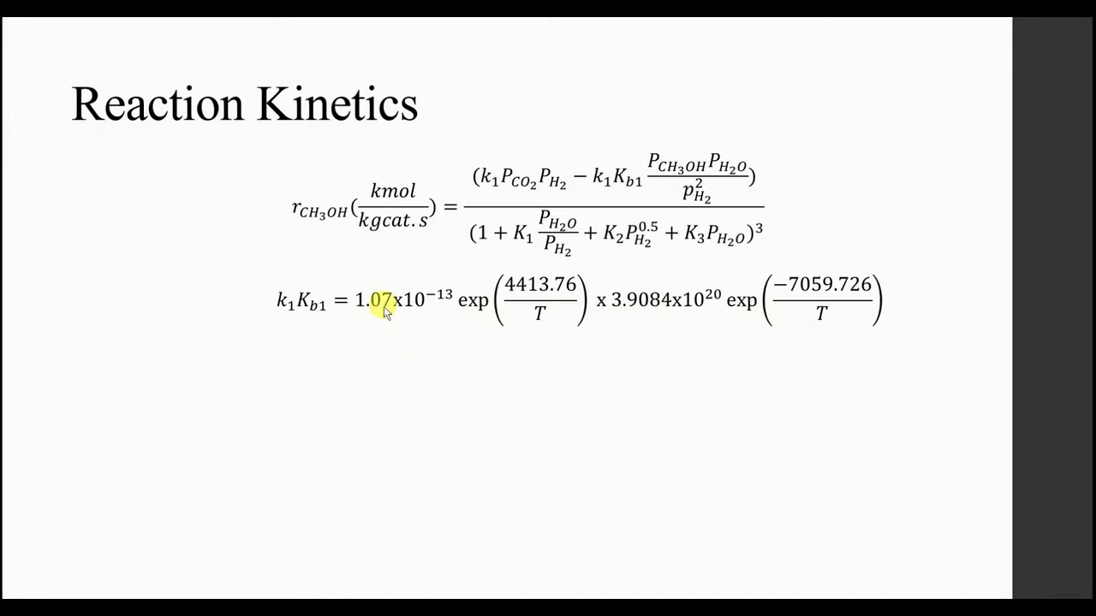
Advance the Reaction Kinetics slide to reveal k1Kb1 = 4.1820x10^7 exp(2645.97/T).
click(384, 310)
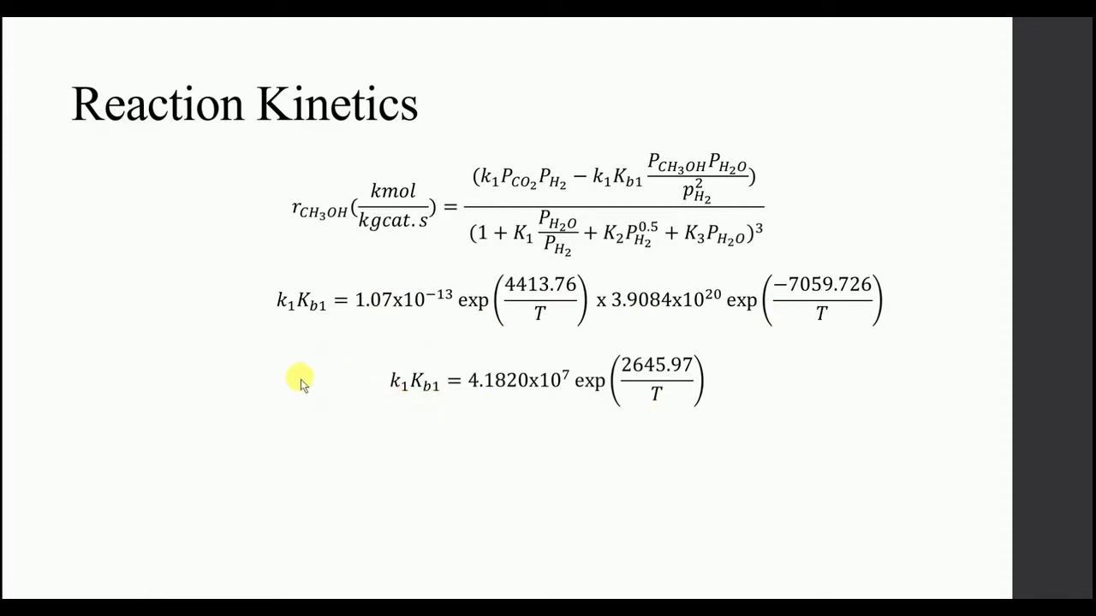
Step through the slide to show ln(k1Kb1) = 17.55 + 2645.97/T with constants A and B circled.
click(300, 379)
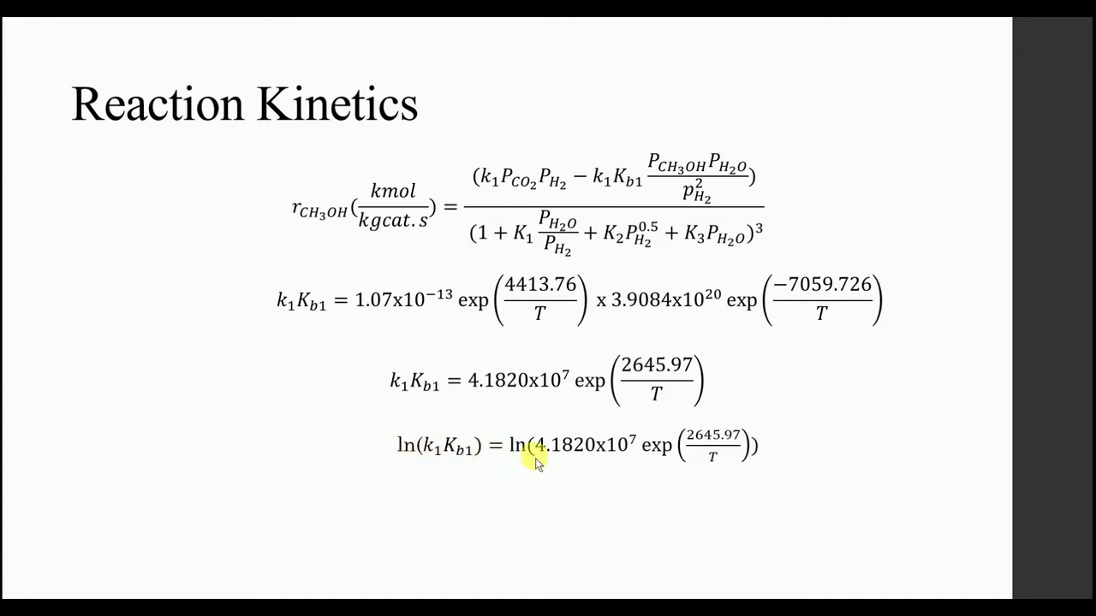
click(453, 491)
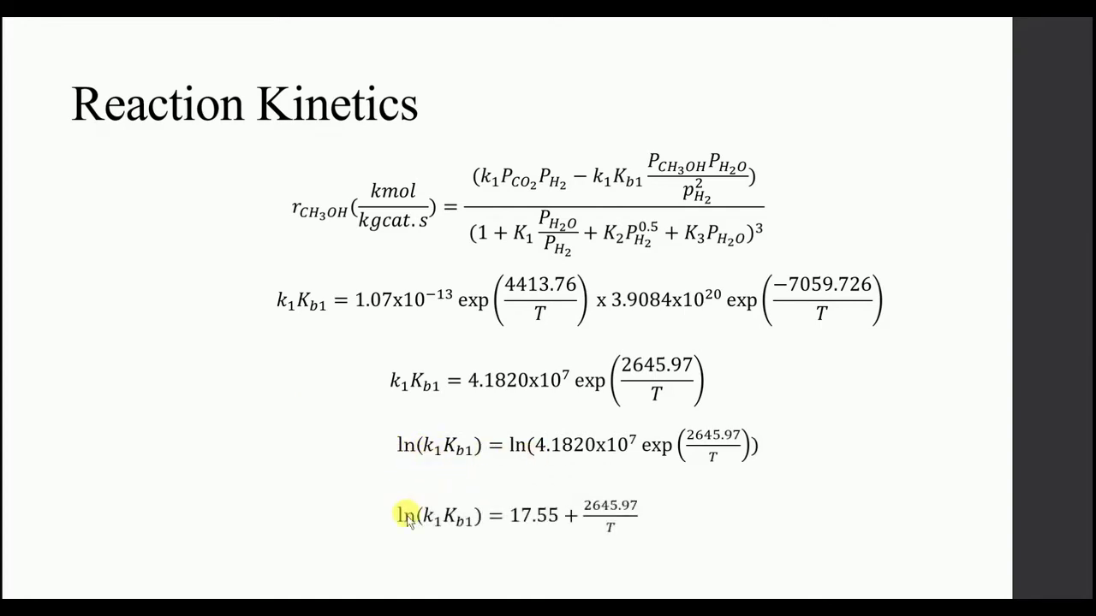
click(538, 531)
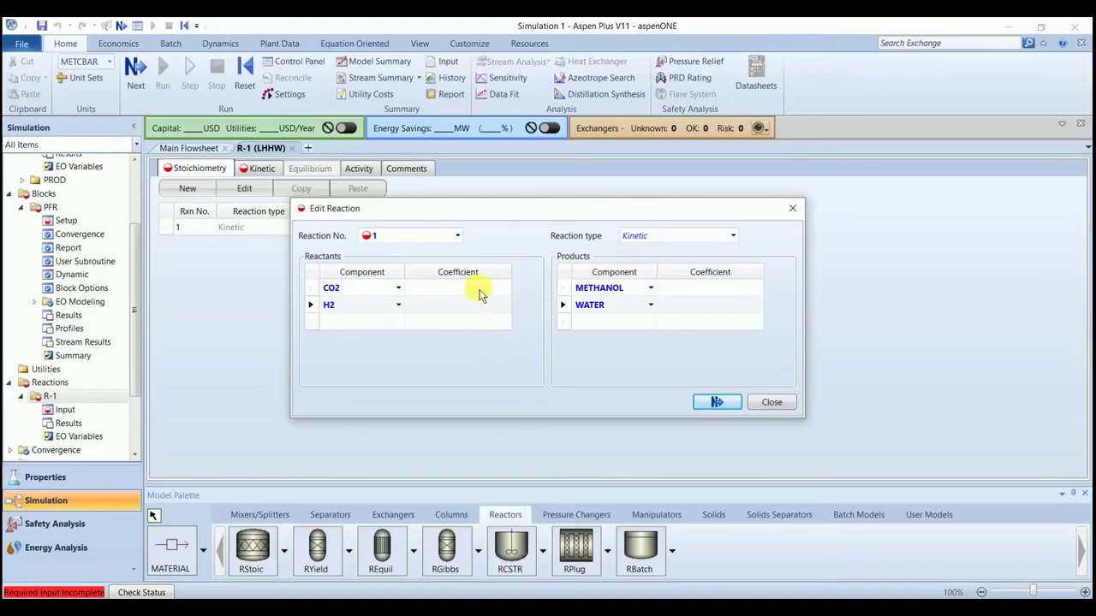
Give CO2 coefficient -1, H2 -3, METHANOL 1 and WATER 1, then close the reaction editor.
click(479, 294)
text(-1)
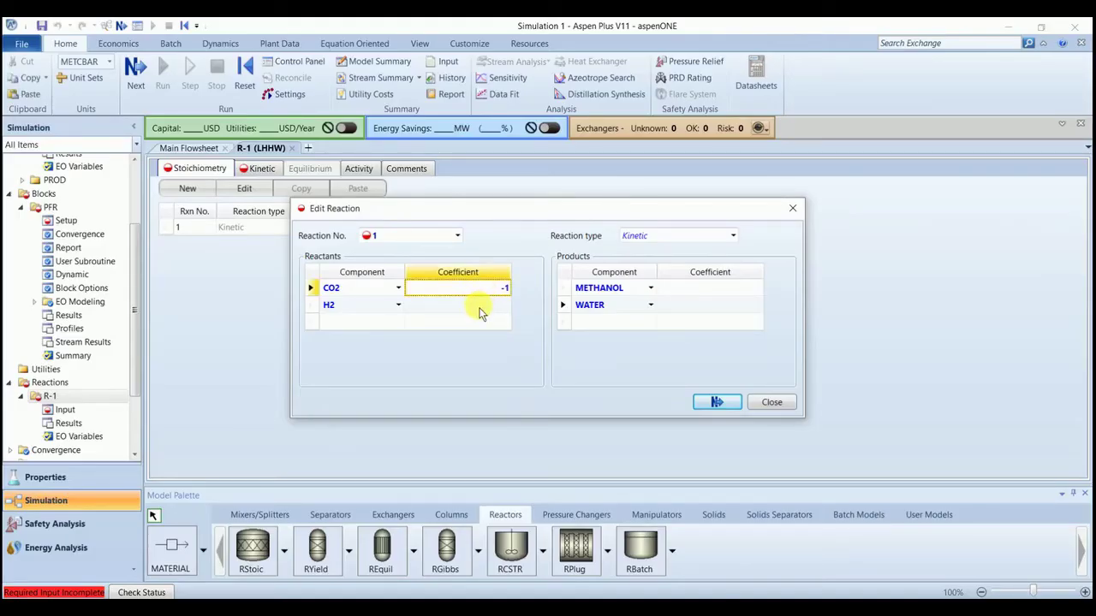
click(478, 304)
text(-3)
click(719, 289)
text(1)
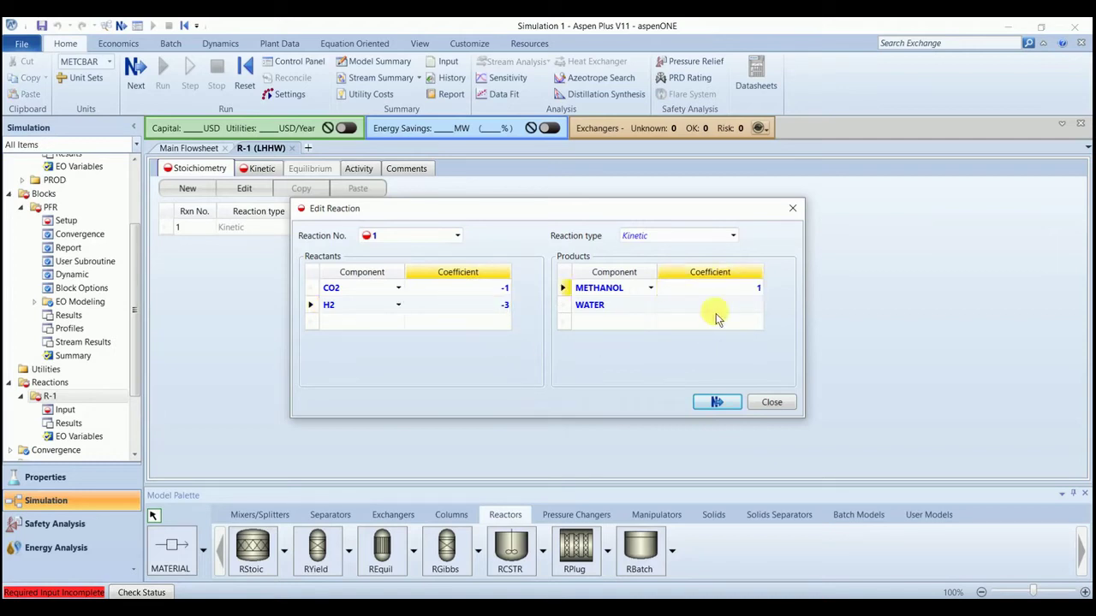
click(714, 306)
text(1)
key(Return)
click(717, 402)
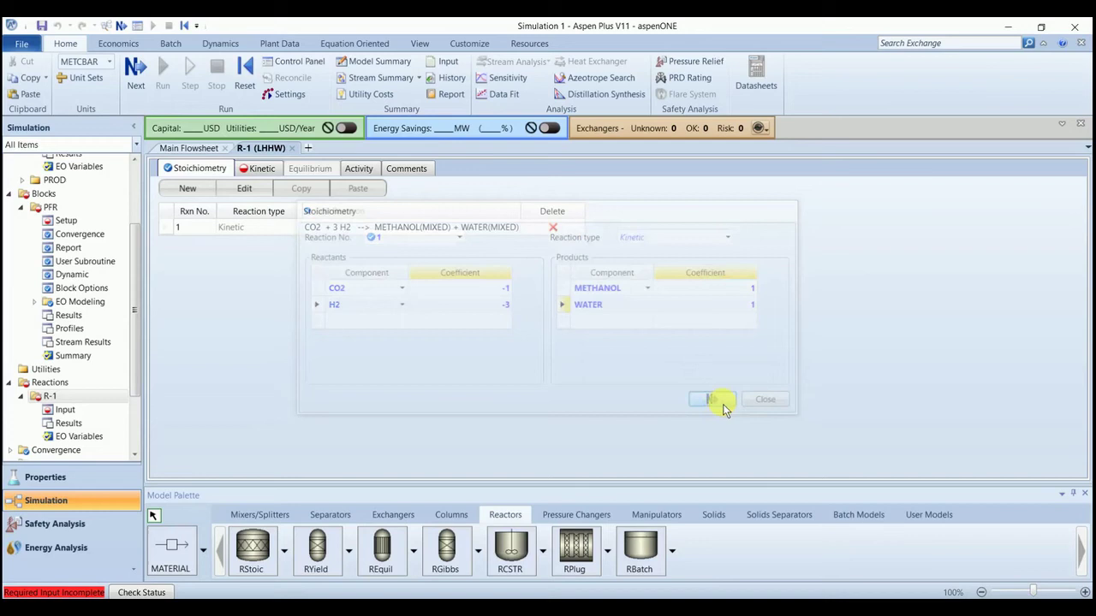
On R-1's Kinetic sheet, enter rate constant k = 1 and activation energy E = 0.
click(260, 169)
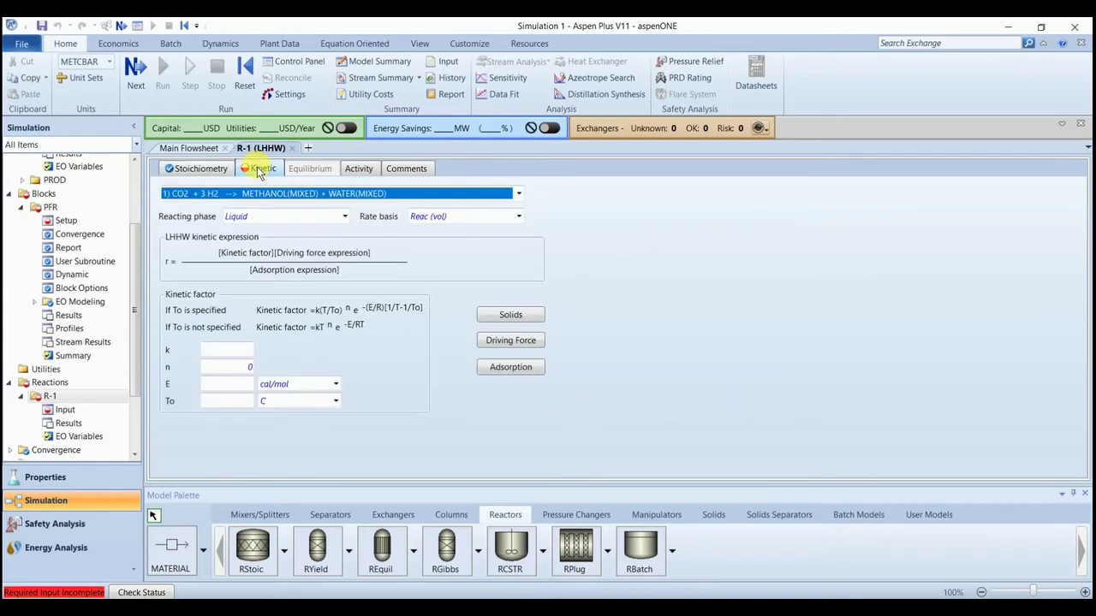
click(227, 349)
text(1)
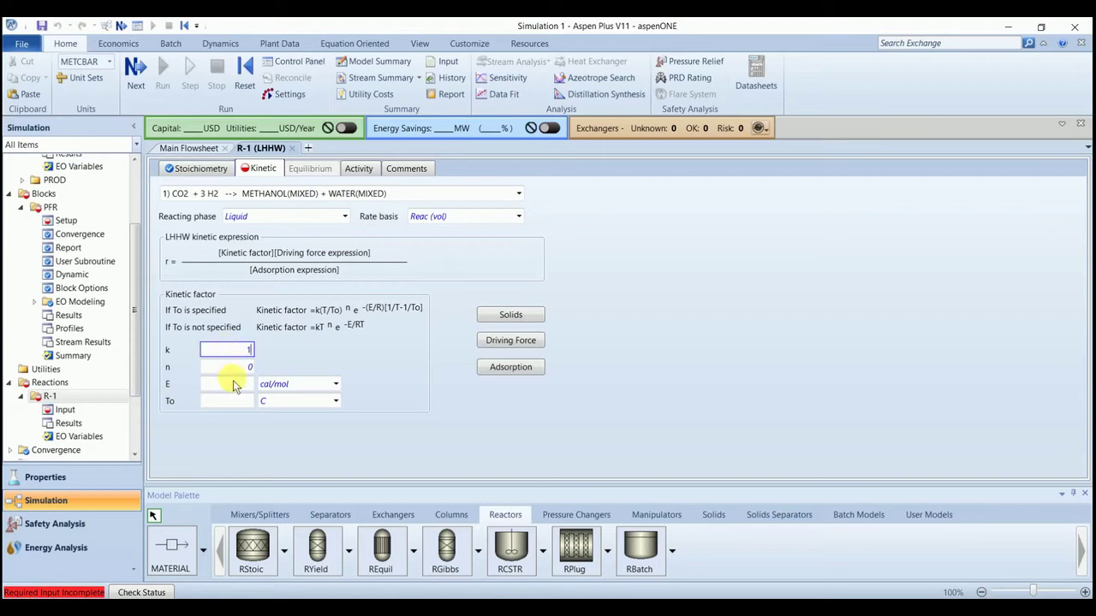
click(231, 383)
text(0)
click(368, 349)
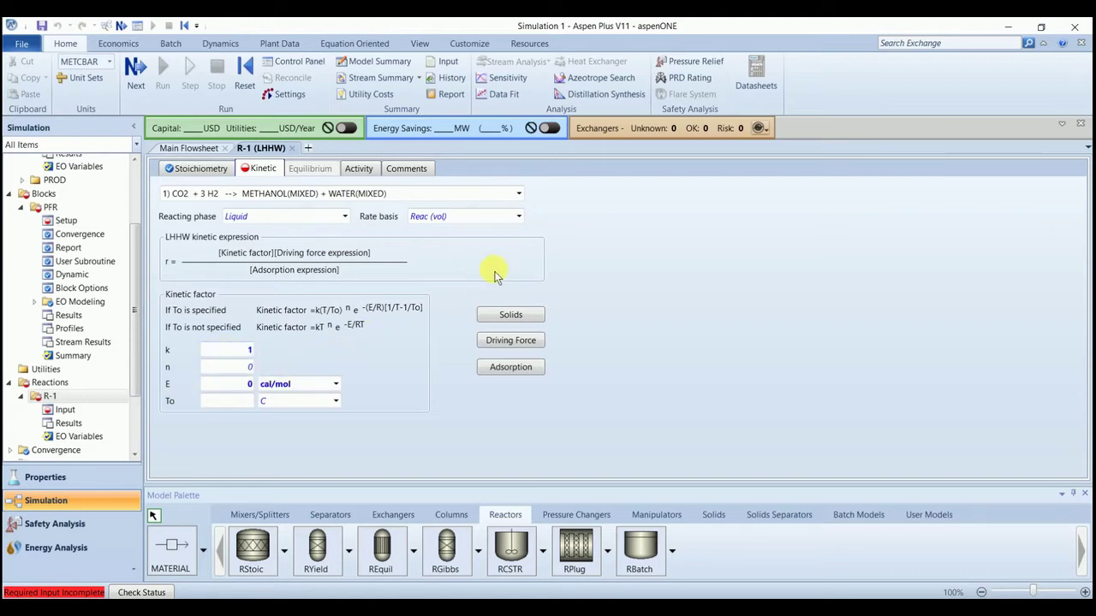
Set the rate basis to Cat (wt) and the reacting phase to Vapor.
click(517, 217)
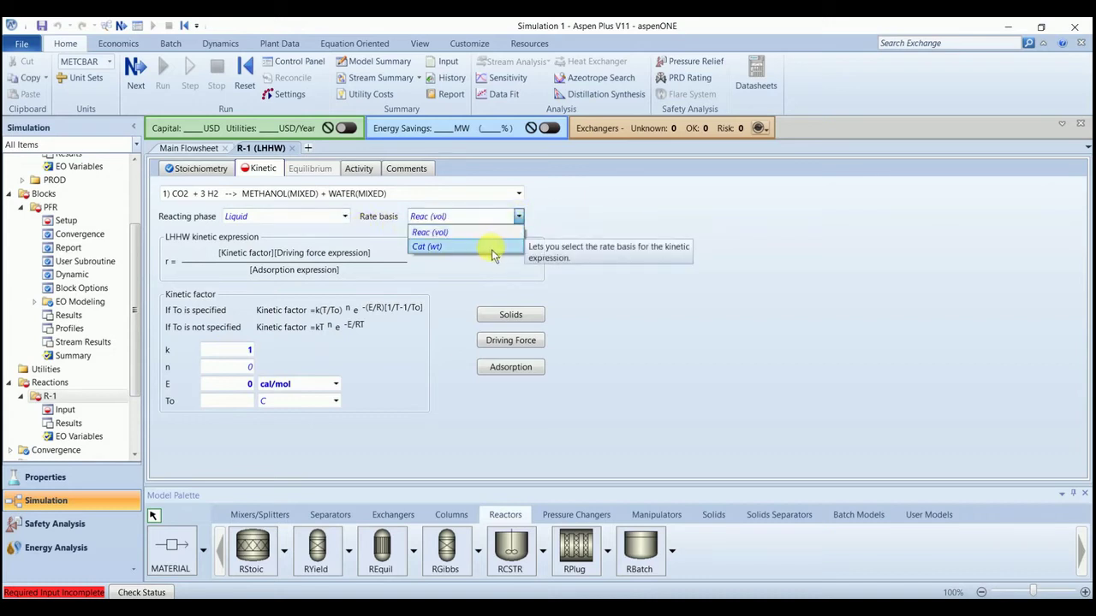
click(434, 251)
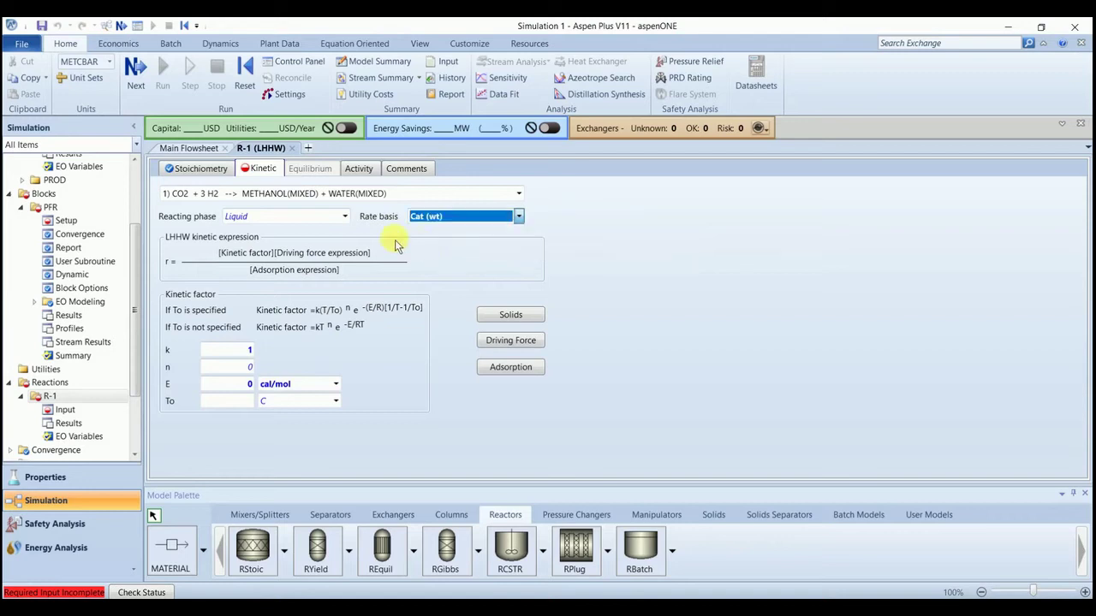
click(344, 216)
click(300, 277)
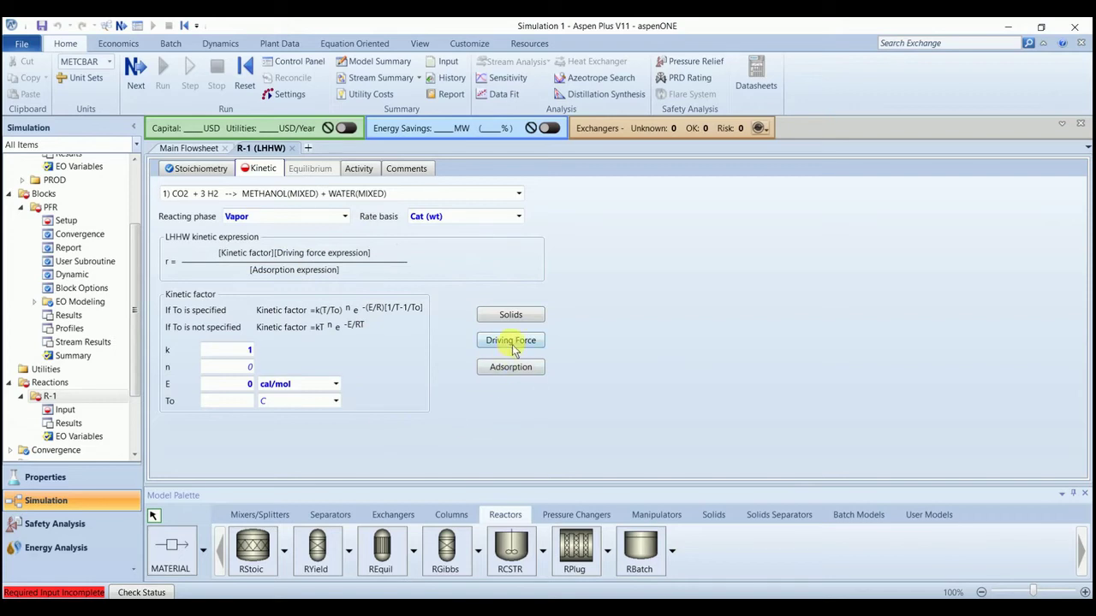
In the Driving Force Expression, base concentrations [Ci] on partial pressure.
click(511, 343)
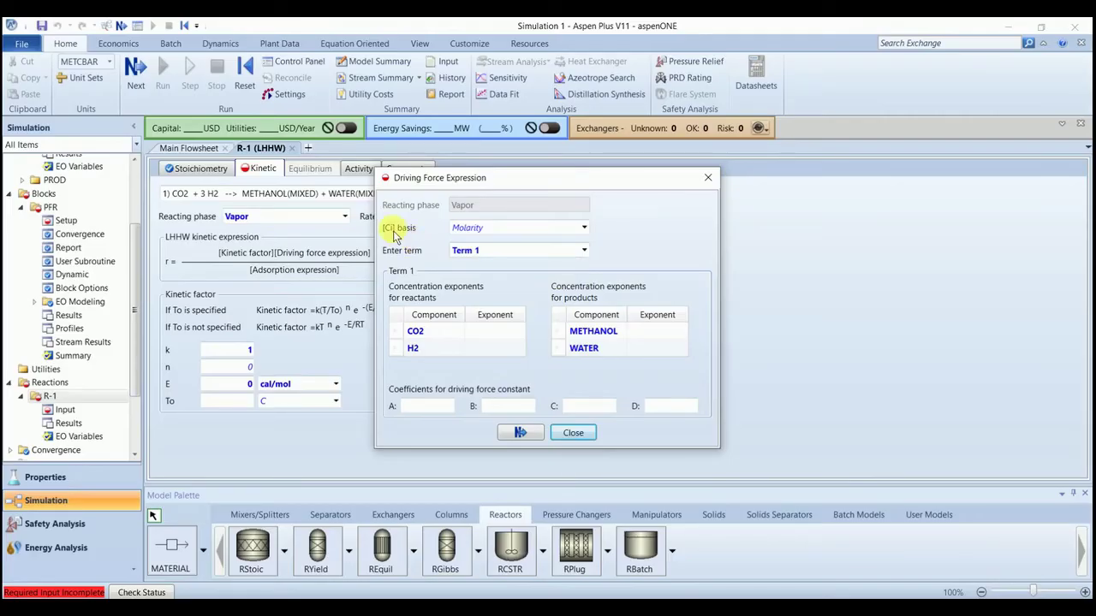
click(583, 227)
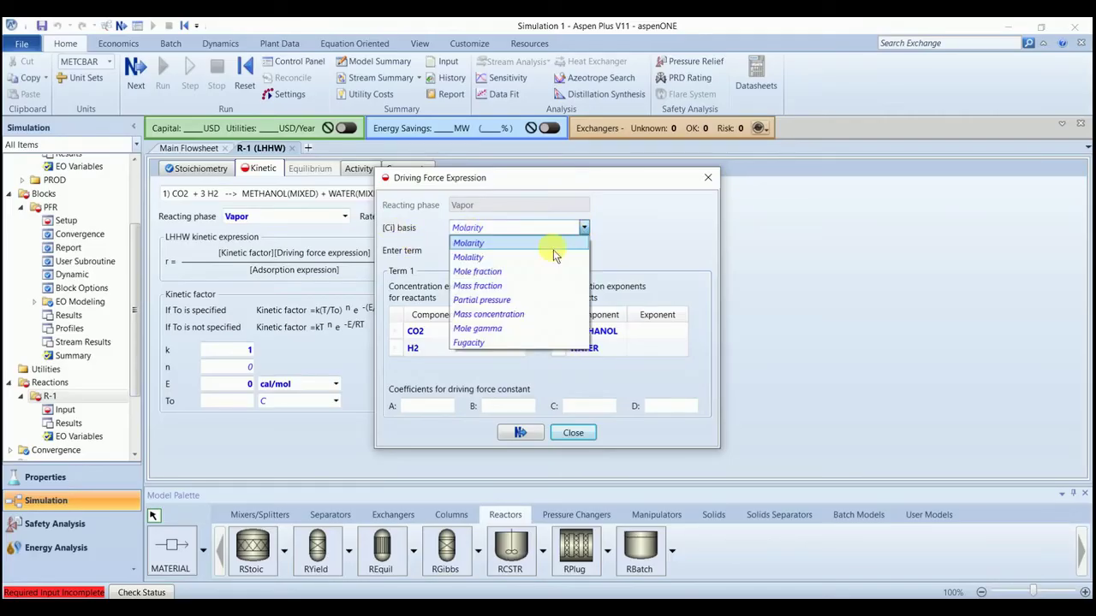
click(517, 300)
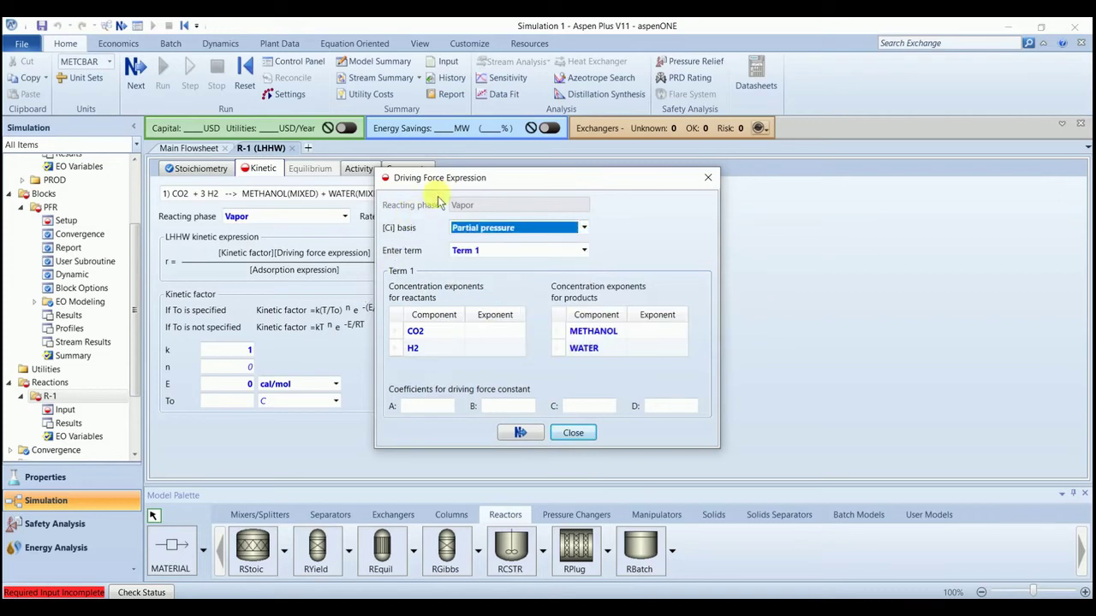
drag(441, 178, 213, 167)
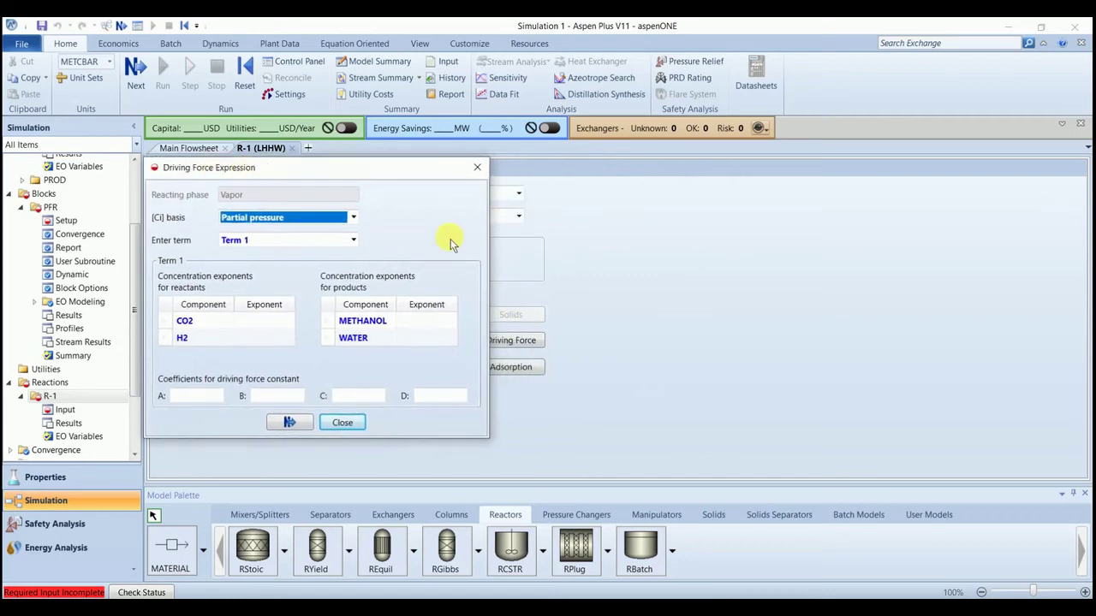
For term 1, give CO2 and H2 exponents of 1, with A = -29.87 and B = 4413.
click(265, 322)
text(1)
key(Return)
text(1)
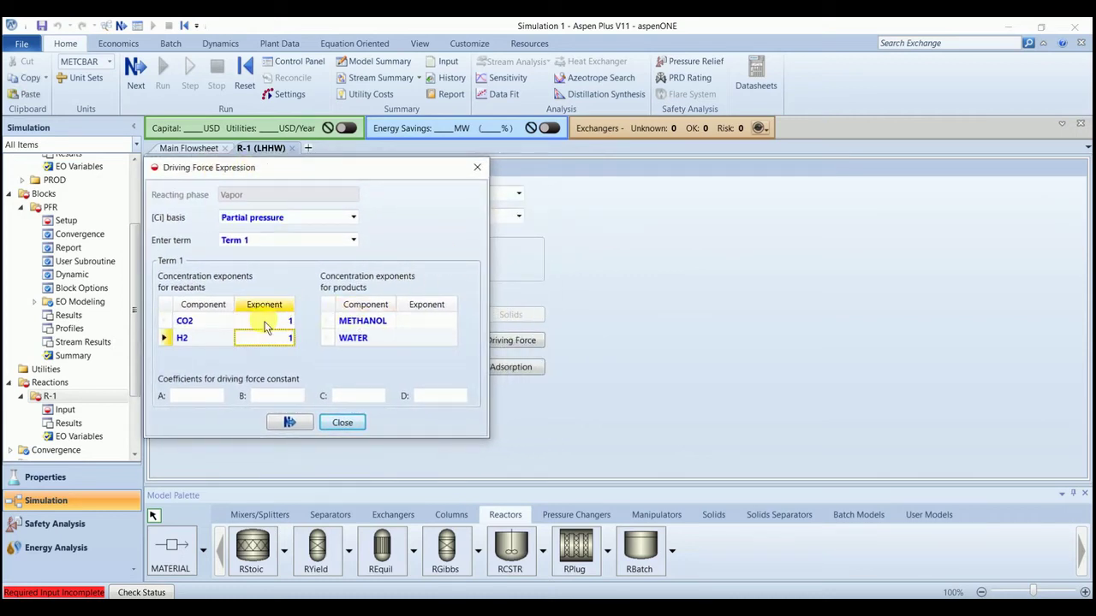
click(192, 397)
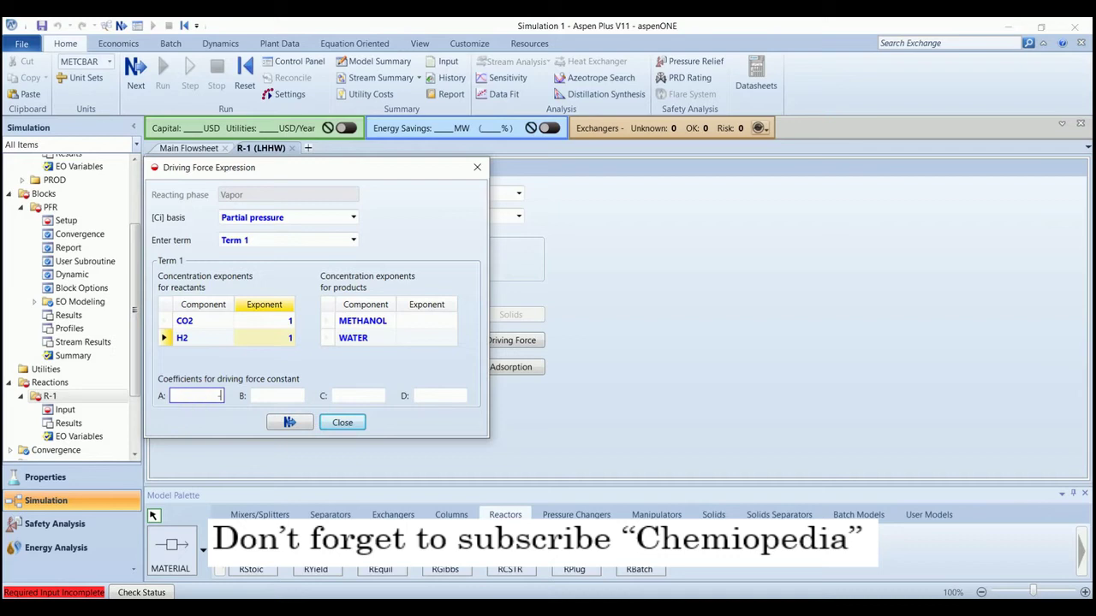
text(-29.87)
click(286, 395)
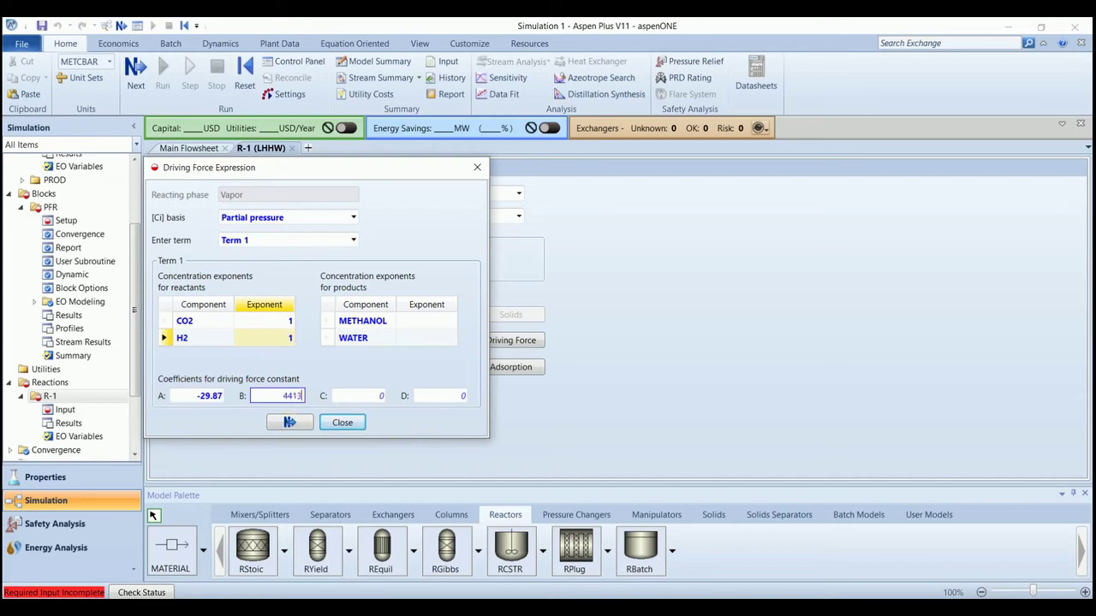
click(413, 251)
Switch to term 2 and set METHANOL and WATER exponents to 1 and H2 to -2.
click(353, 240)
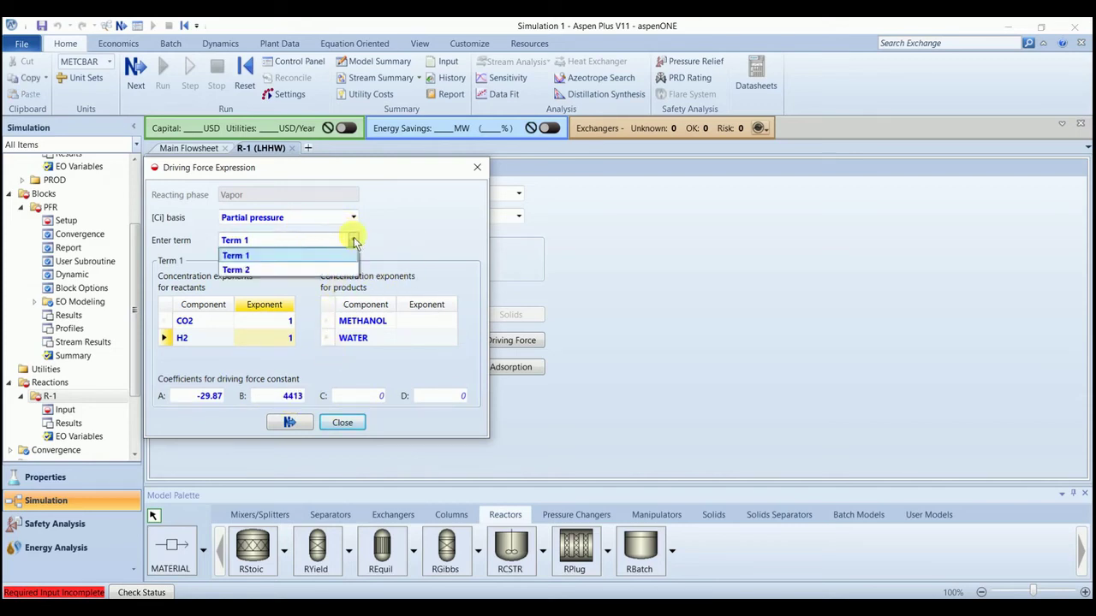
click(268, 271)
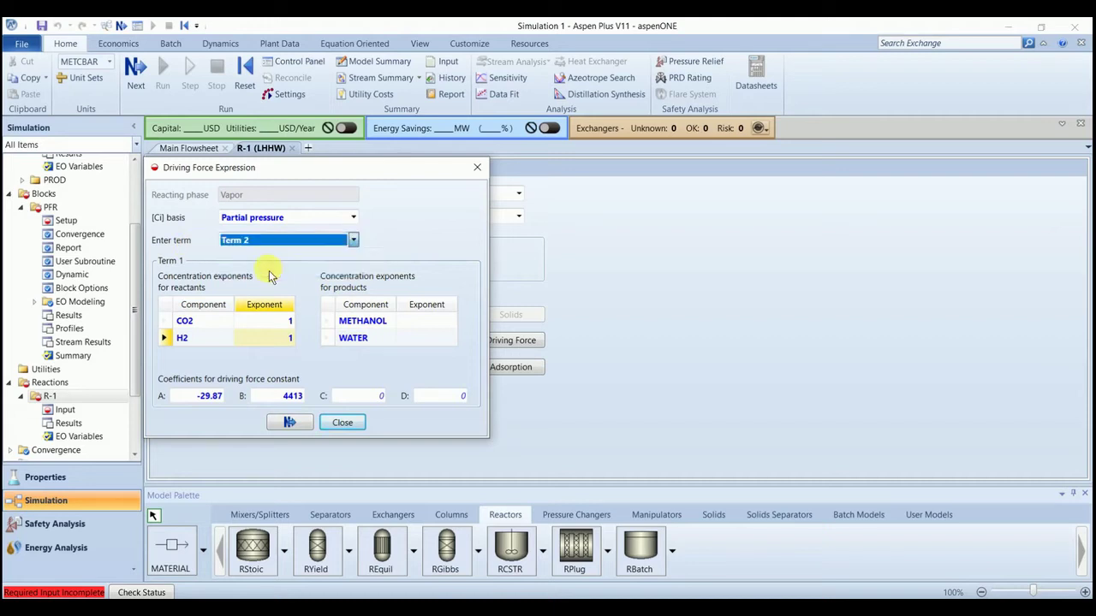
click(428, 323)
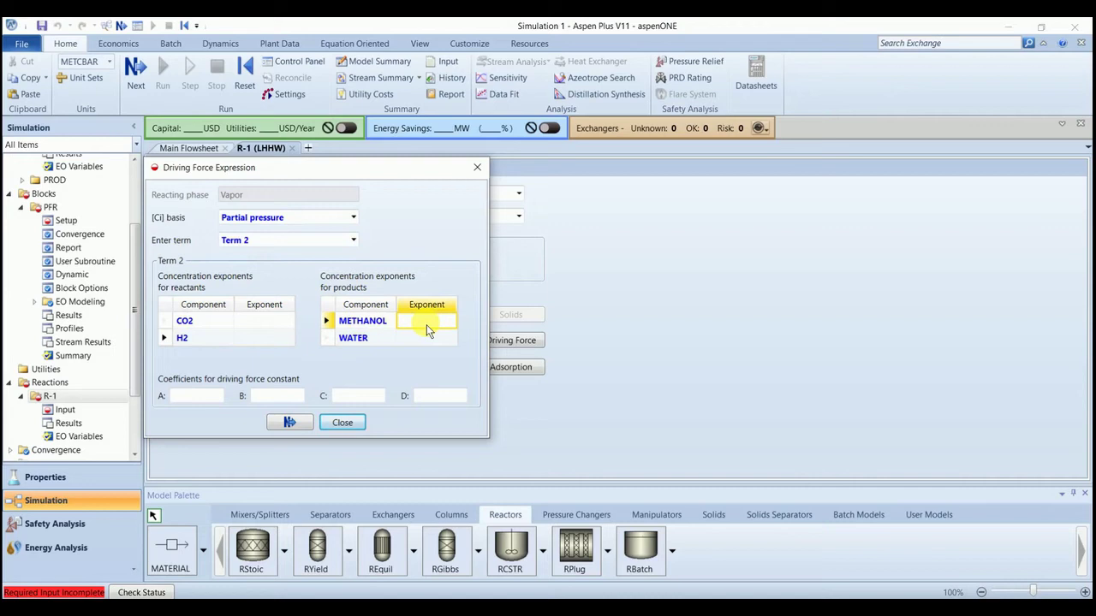
text(1)
key(Return)
text(1)
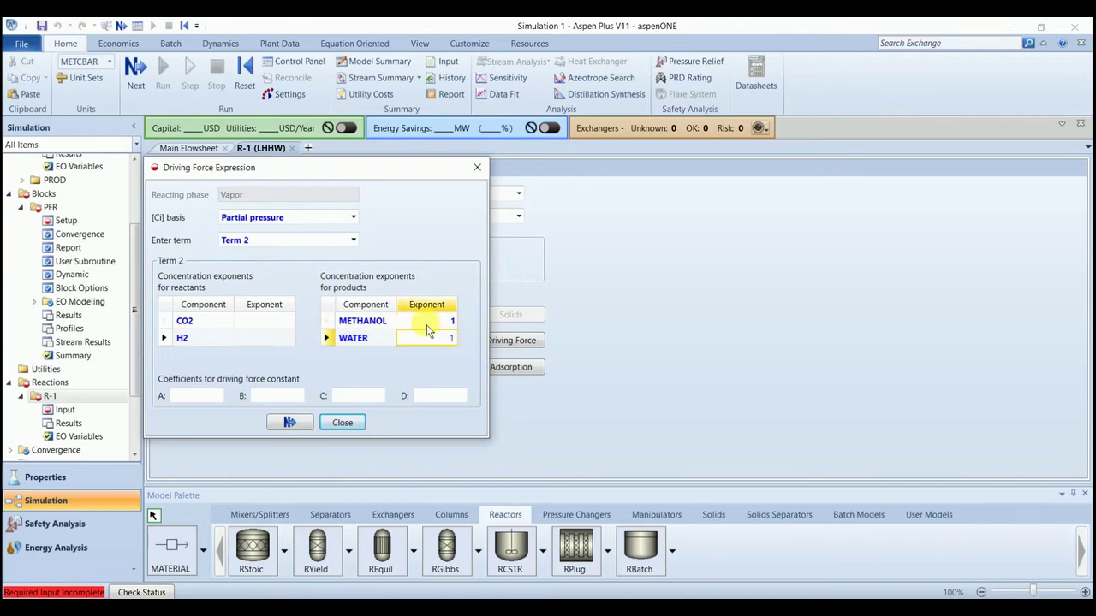
click(266, 338)
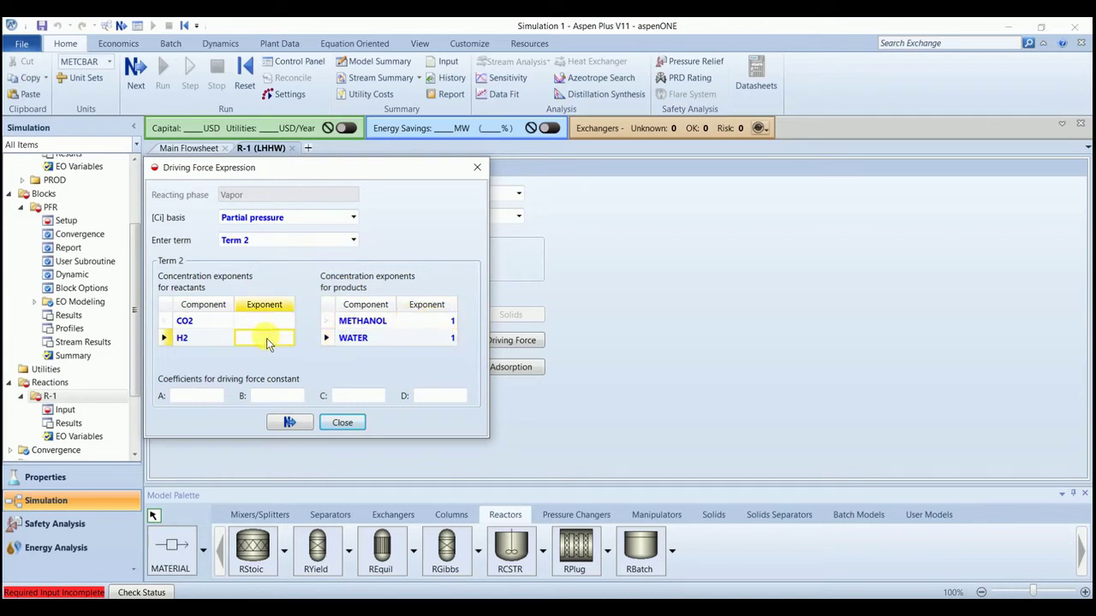
text(-2)
Set term 2 coefficients A = 17.55 and B = 2645.97.
click(206, 401)
text(17.55)
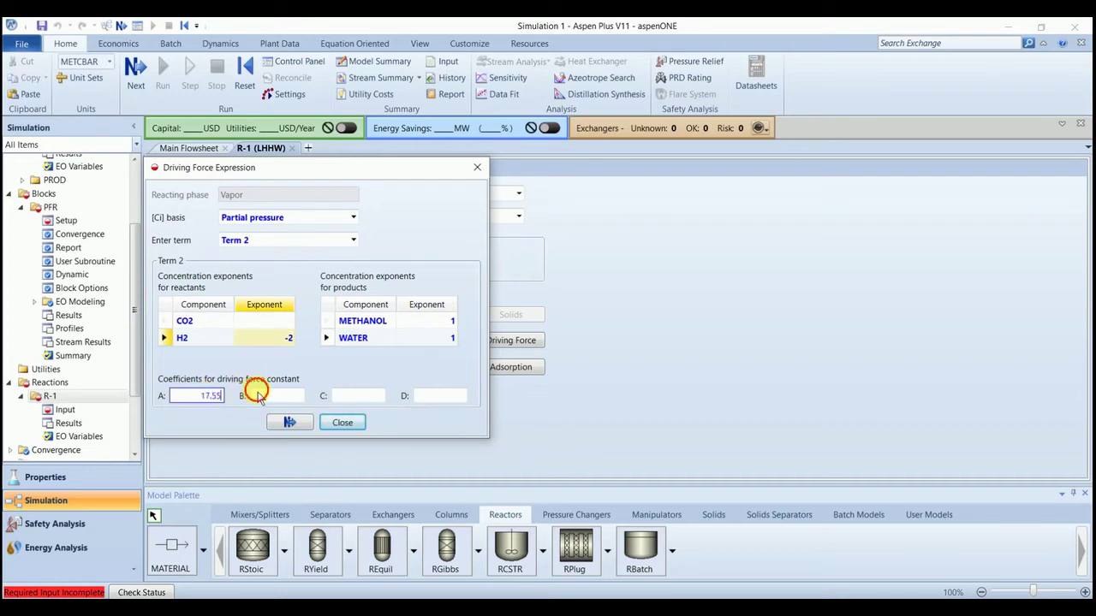
click(257, 396)
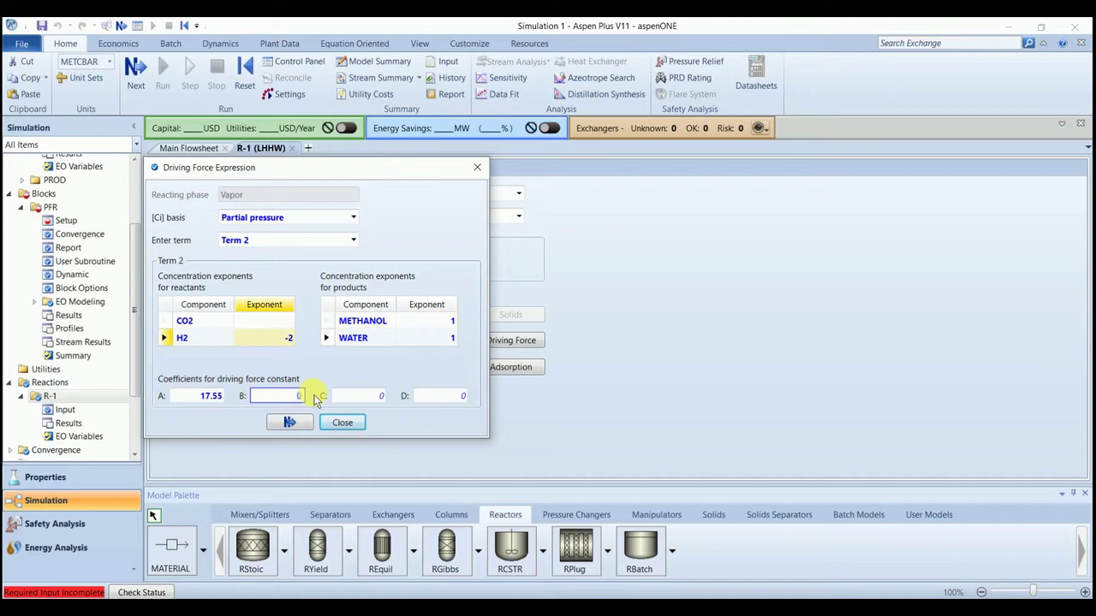
text(2645.97)
click(292, 422)
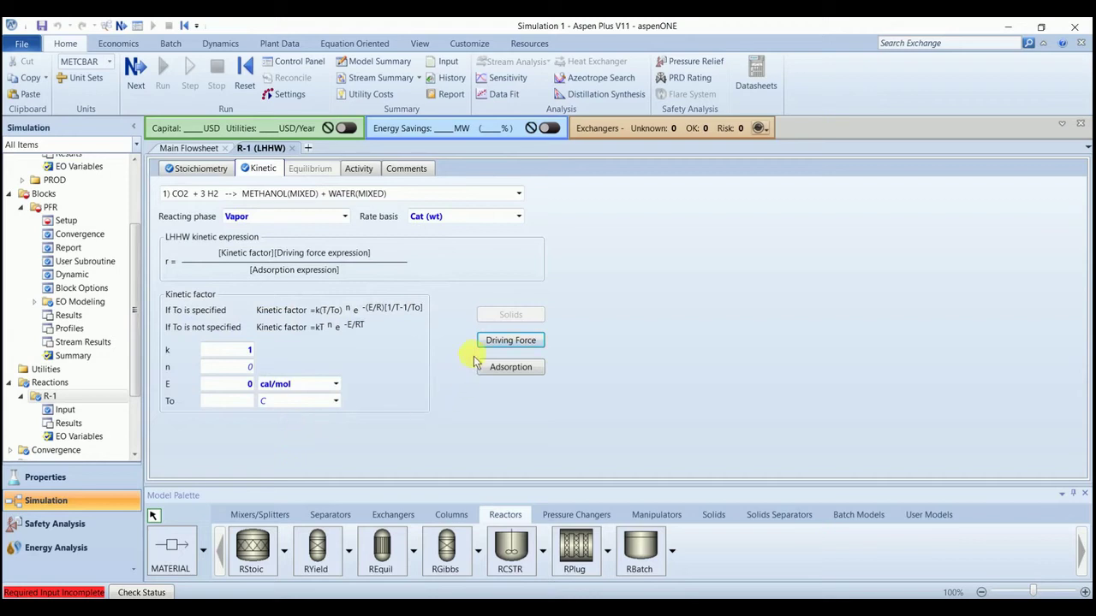
In the Adsorption Expression, set exponent 3 and list WATER and H2 as components.
click(531, 372)
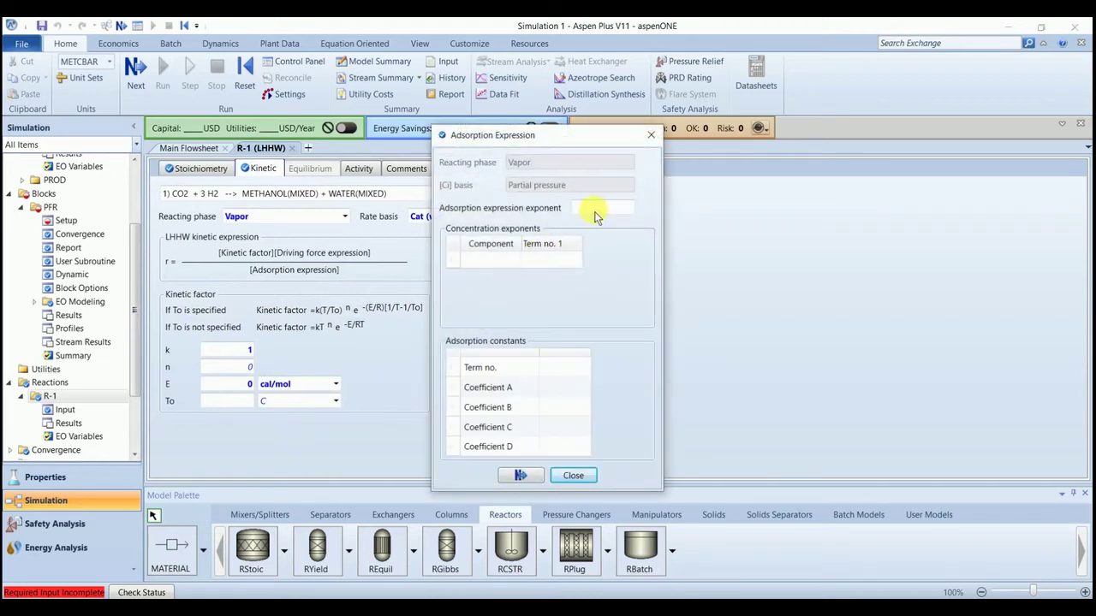
click(599, 212)
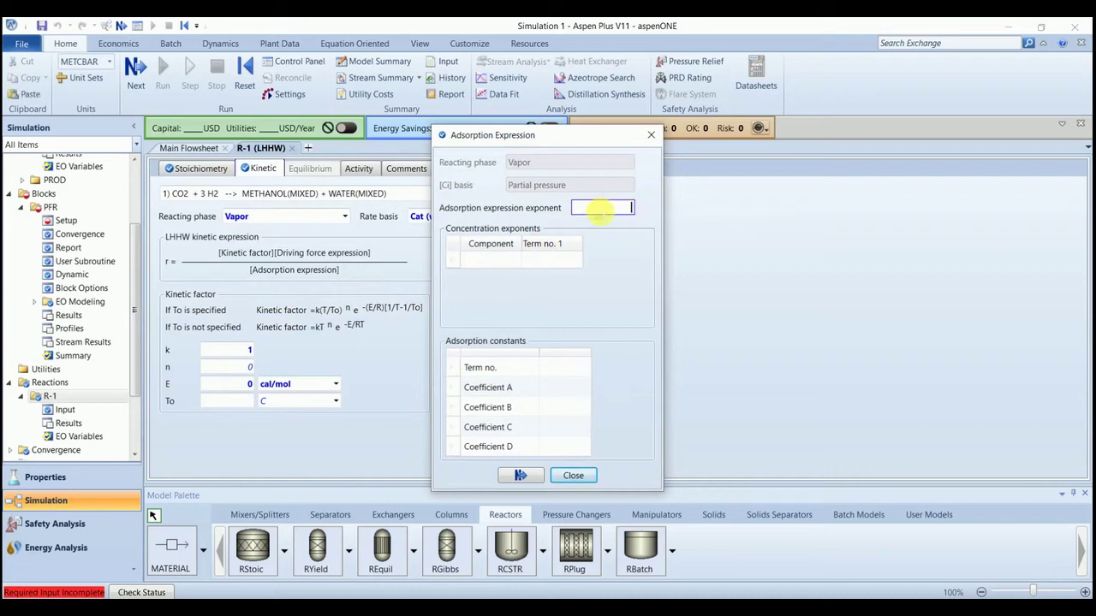
drag(560, 144, 370, 140)
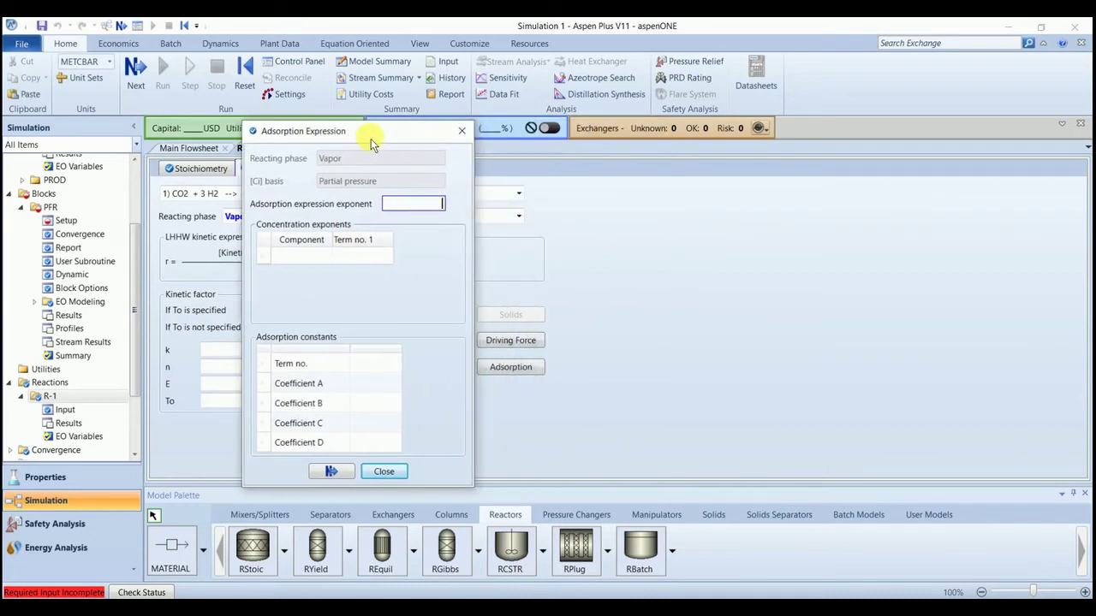
text(3)
click(385, 293)
click(319, 257)
click(325, 257)
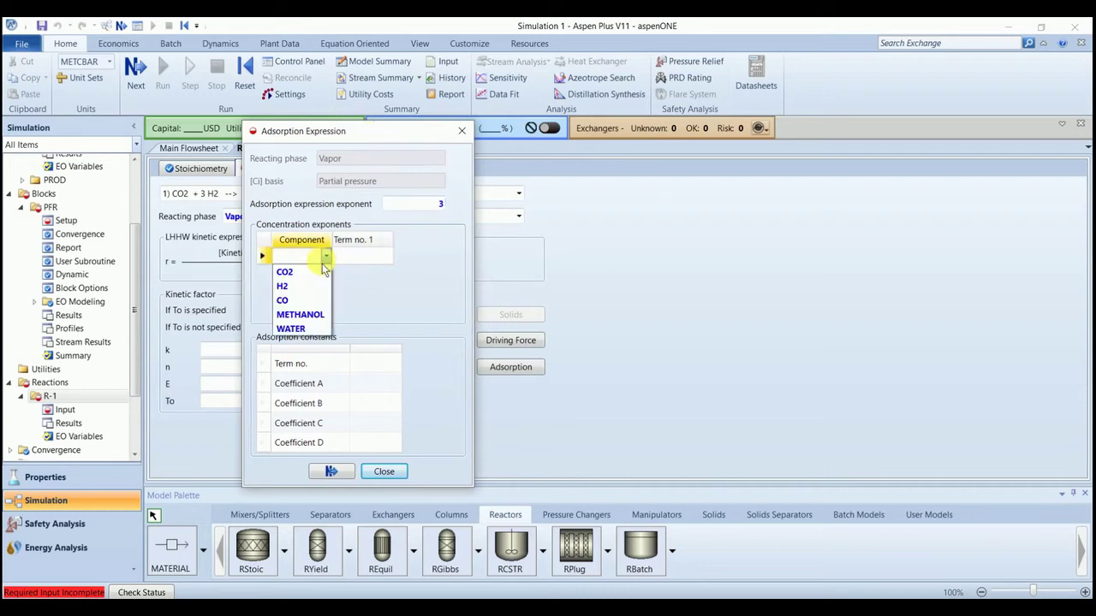
click(291, 329)
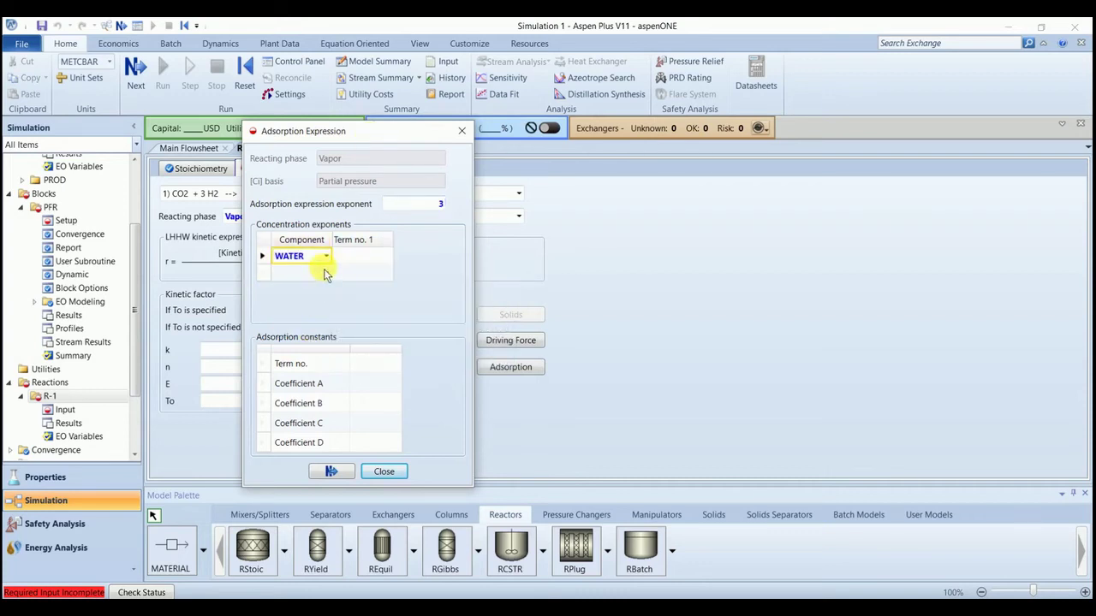
click(325, 273)
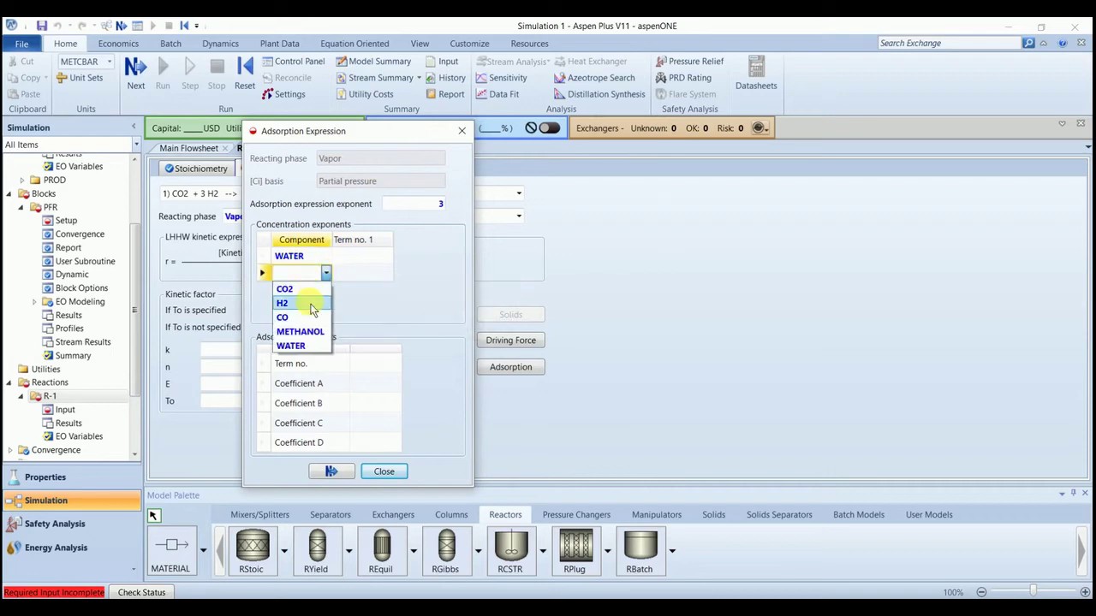
click(285, 303)
click(327, 291)
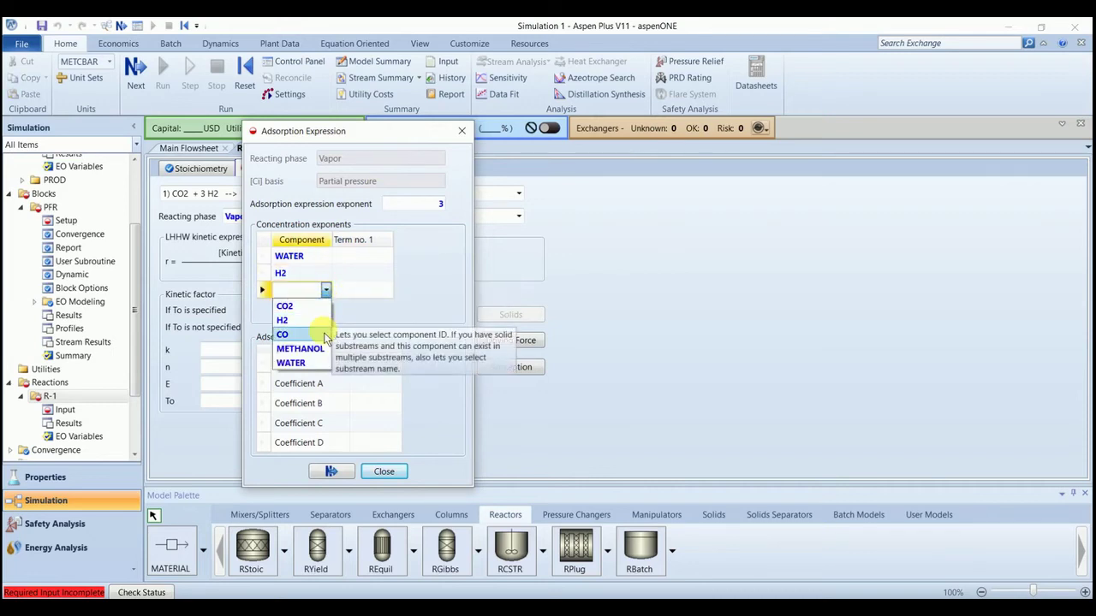
click(399, 354)
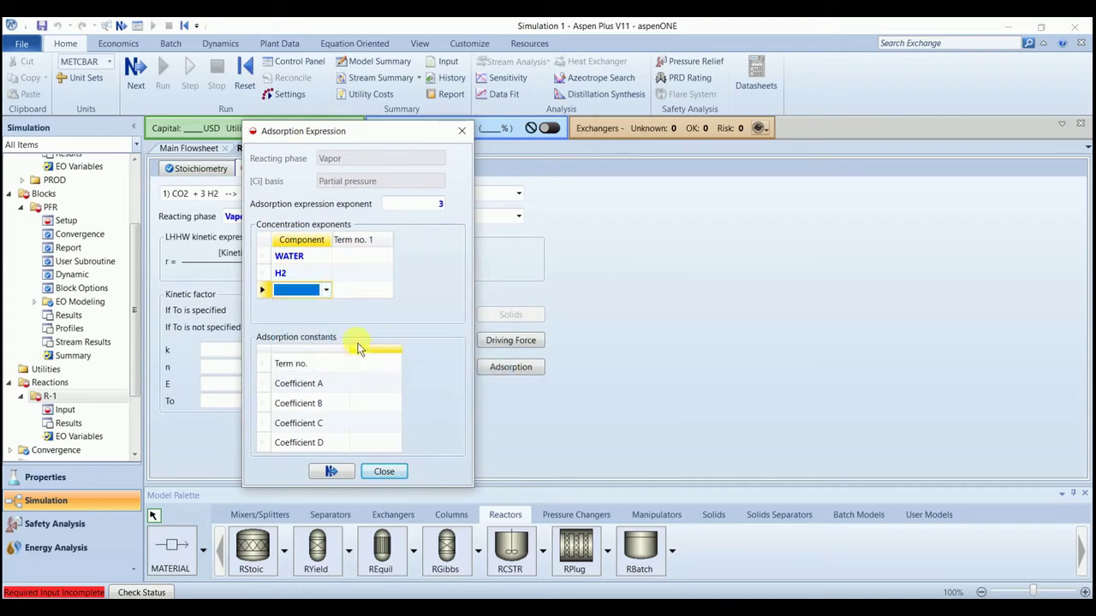
Enter term 1 exponents WATER 0, H2 0 and term 2 exponents WATER 1, H2 -1.
click(360, 261)
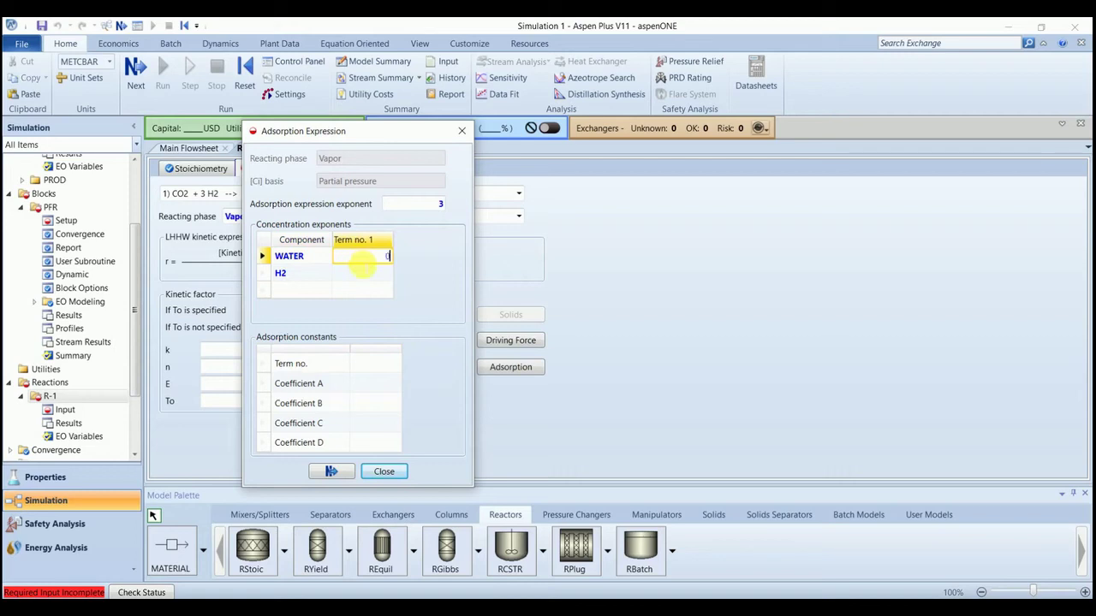
text(0)
key(Return)
text(0)
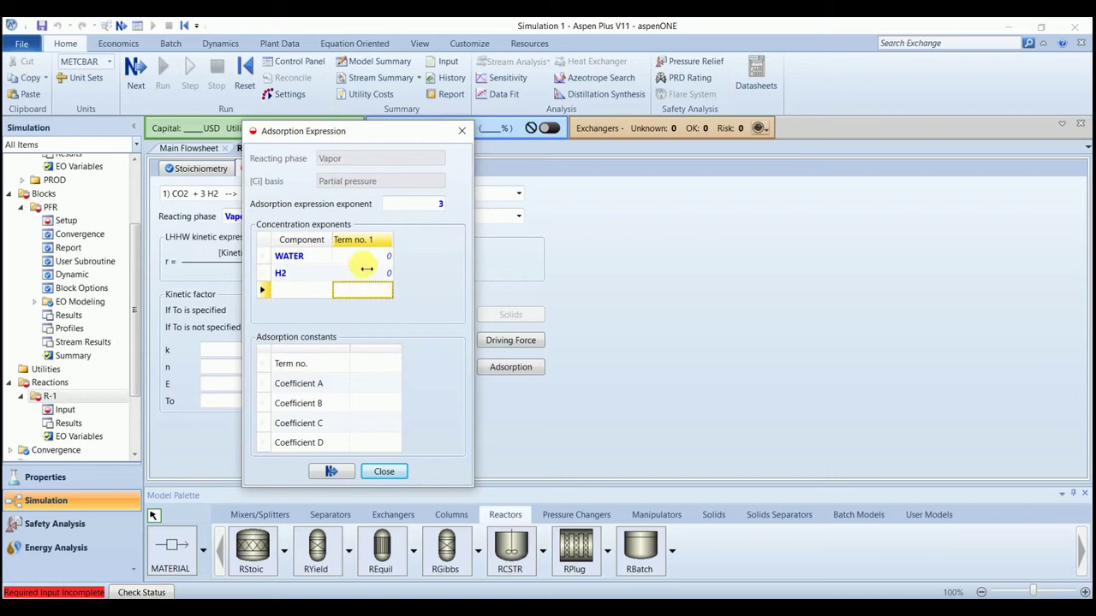
key(Return)
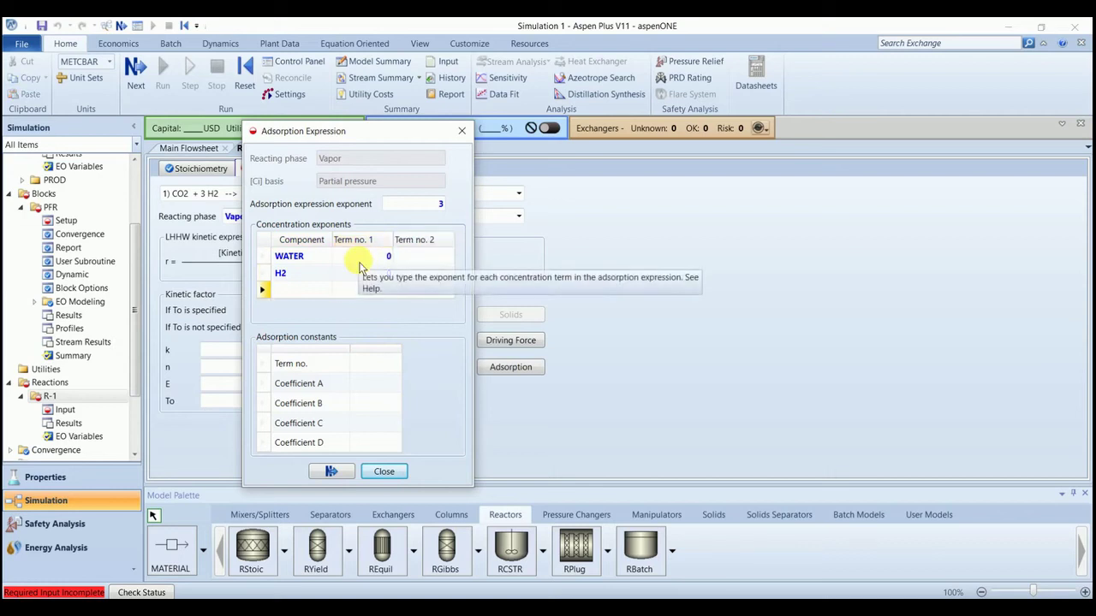
click(425, 261)
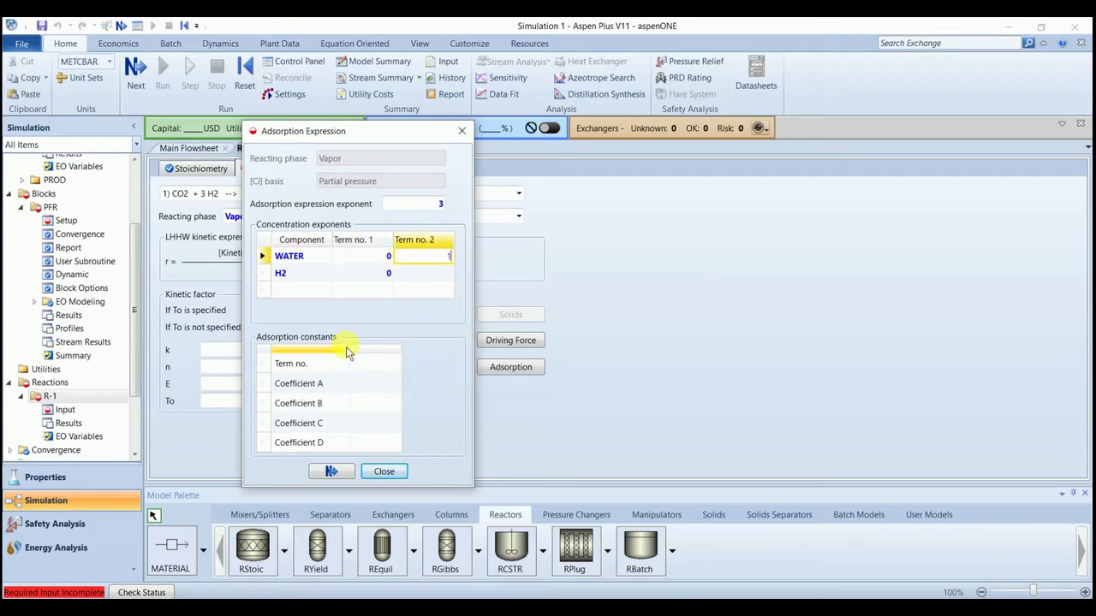
text(1)
key(Return)
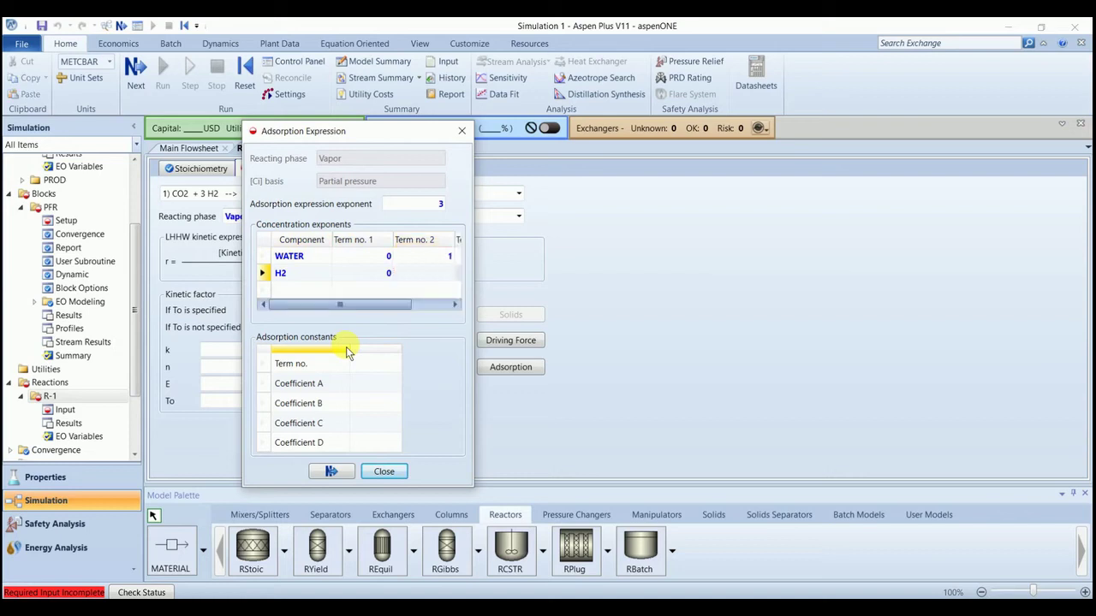
click(413, 279)
text(-1)
key(Return)
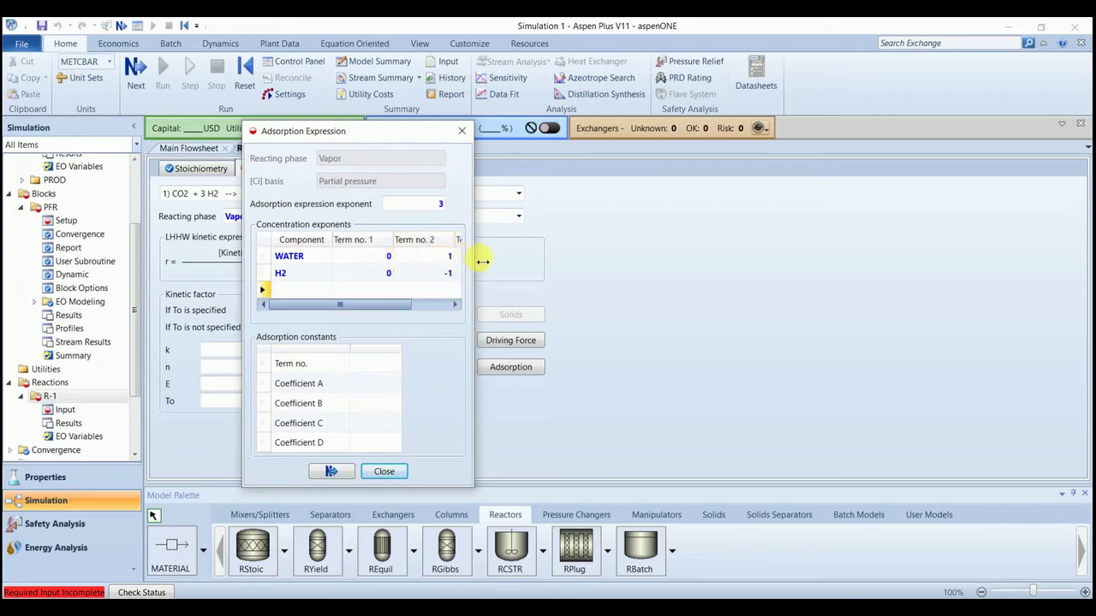
Enter term 3 exponents WATER 0, H2 0.5 and term 4 exponents WATER 1, H2 0.
drag(473, 254, 831, 257)
drag(652, 136, 523, 144)
click(351, 267)
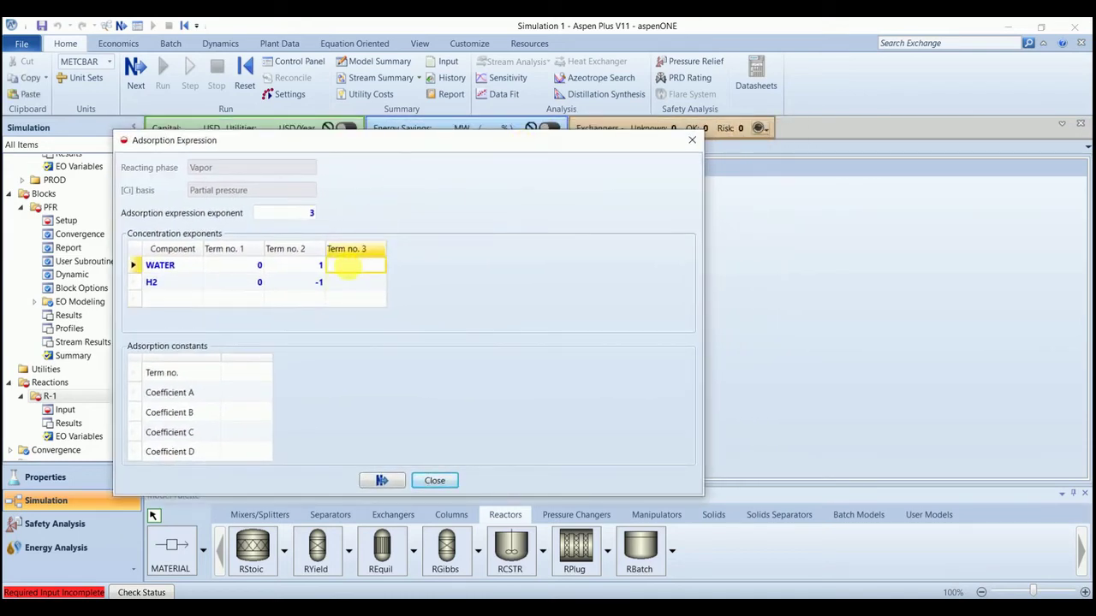
text(0)
key(Return)
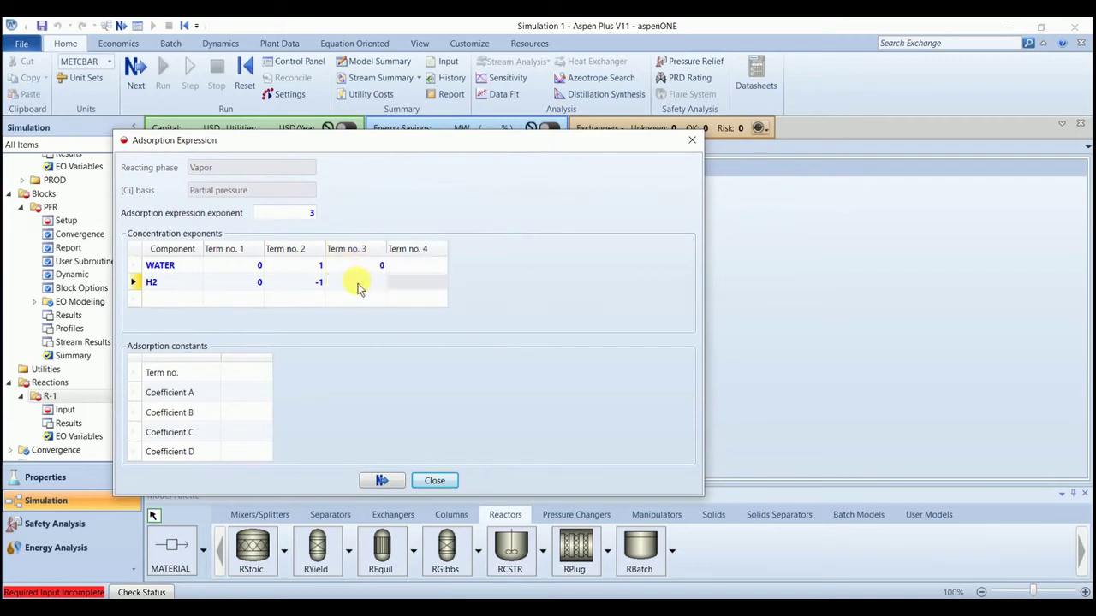
click(353, 282)
text(0.5)
key(Return)
click(417, 266)
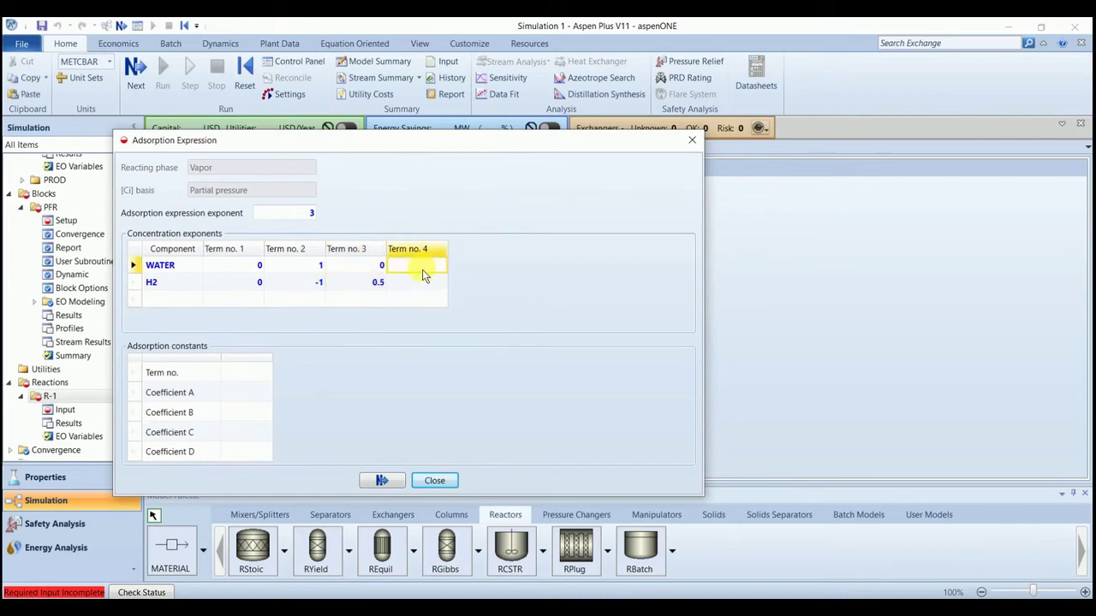
text(1)
key(Return)
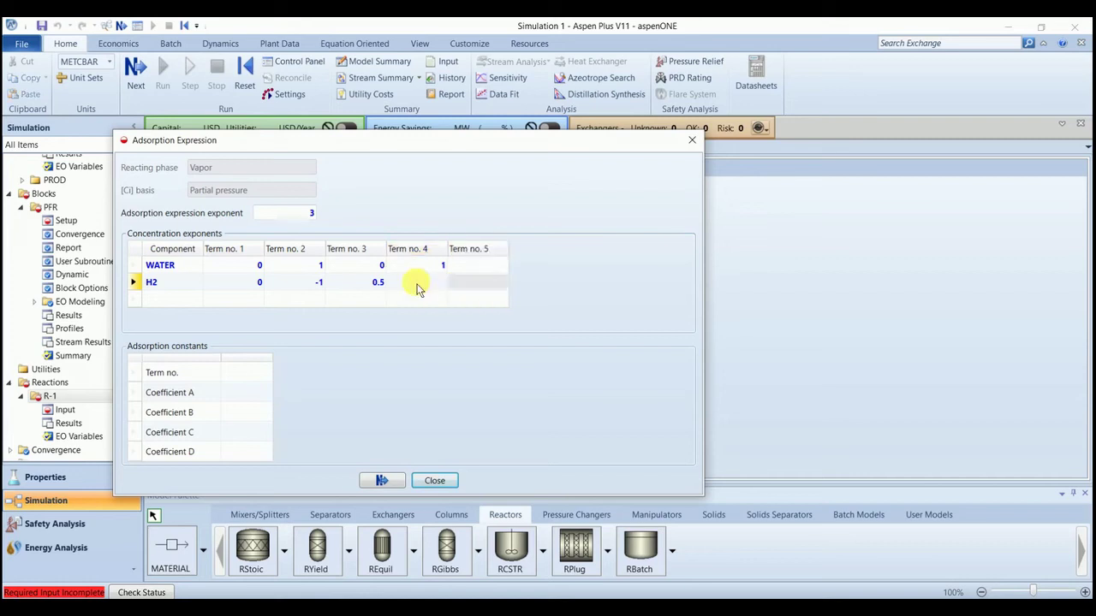
click(417, 285)
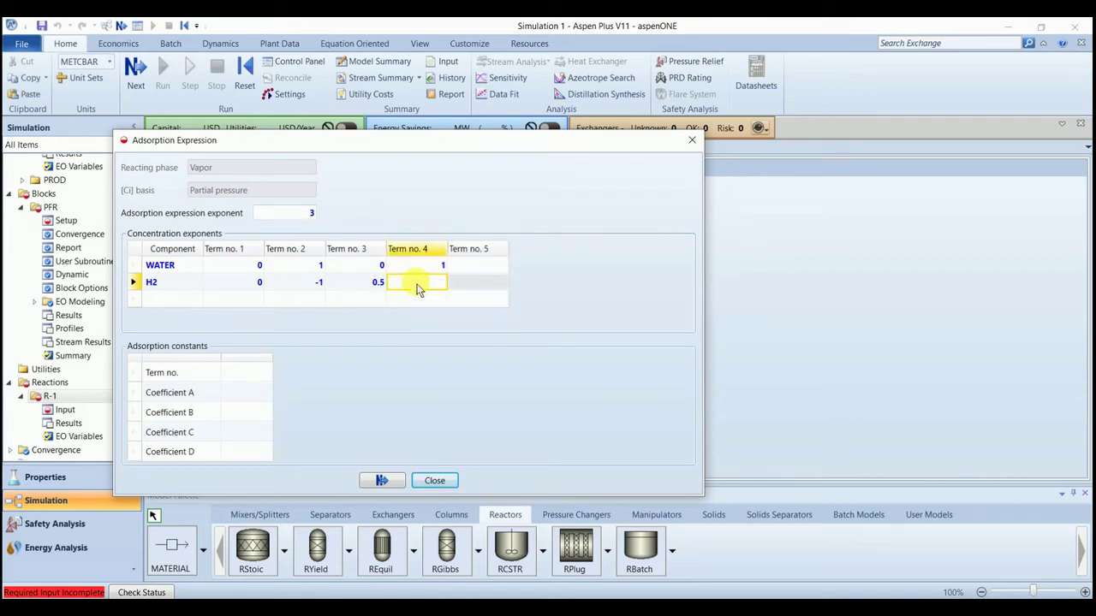
text(0)
key(Return)
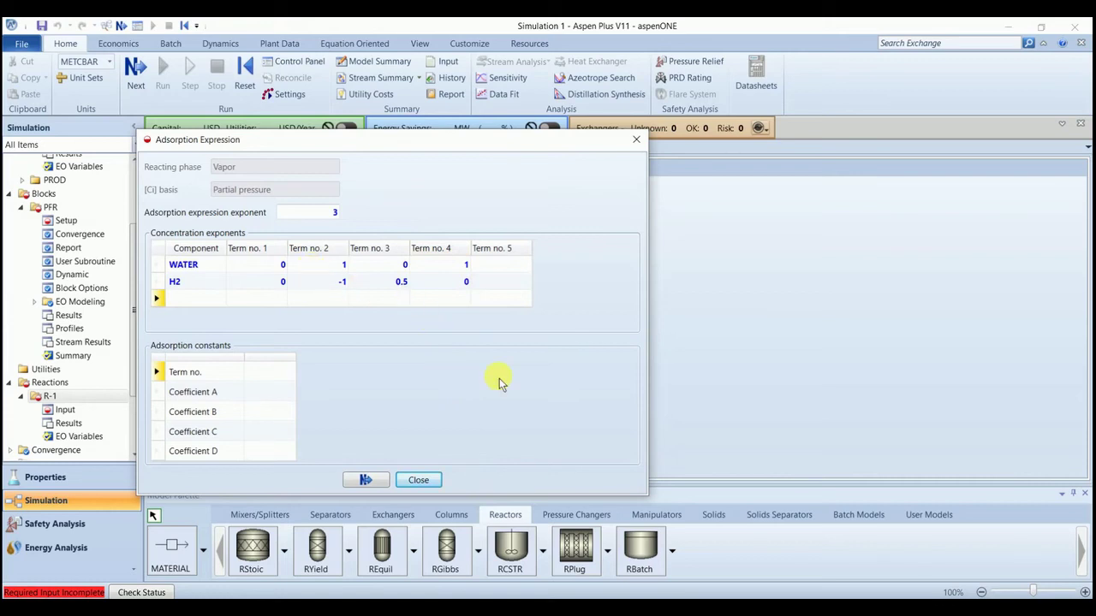
Number the adsorption constant terms 1 through 4.
click(285, 375)
text(1)
key(Return)
text(2)
click(411, 438)
click(372, 373)
text(3)
click(422, 438)
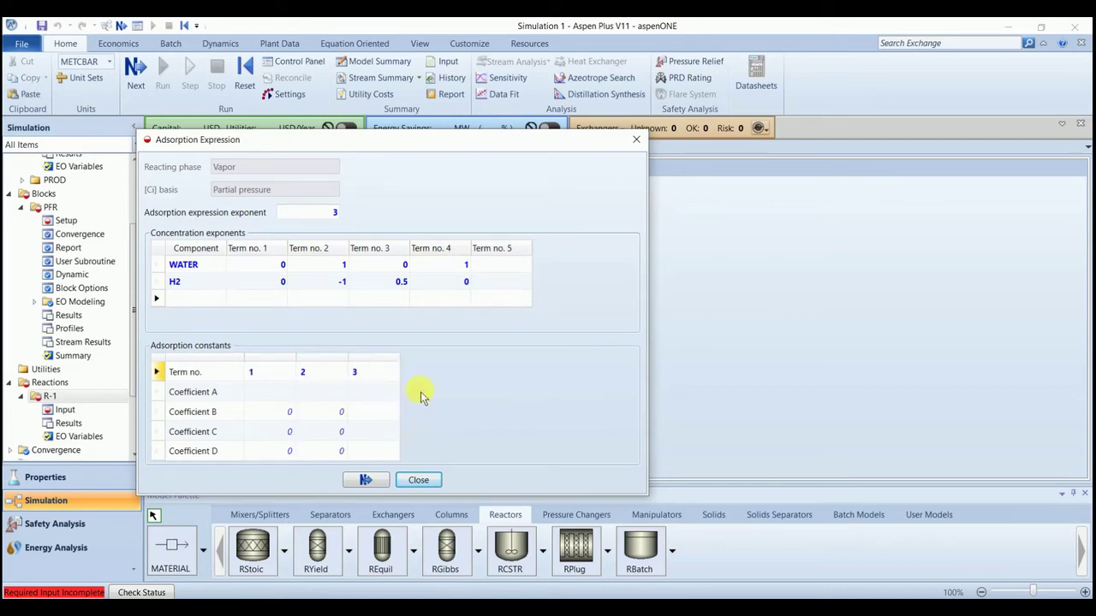
click(419, 375)
text(4)
click(499, 426)
Enter Coefficient A values 0, 8.15 and -6.45 for terms 1–3, with B 2068.44 for term 3.
click(280, 392)
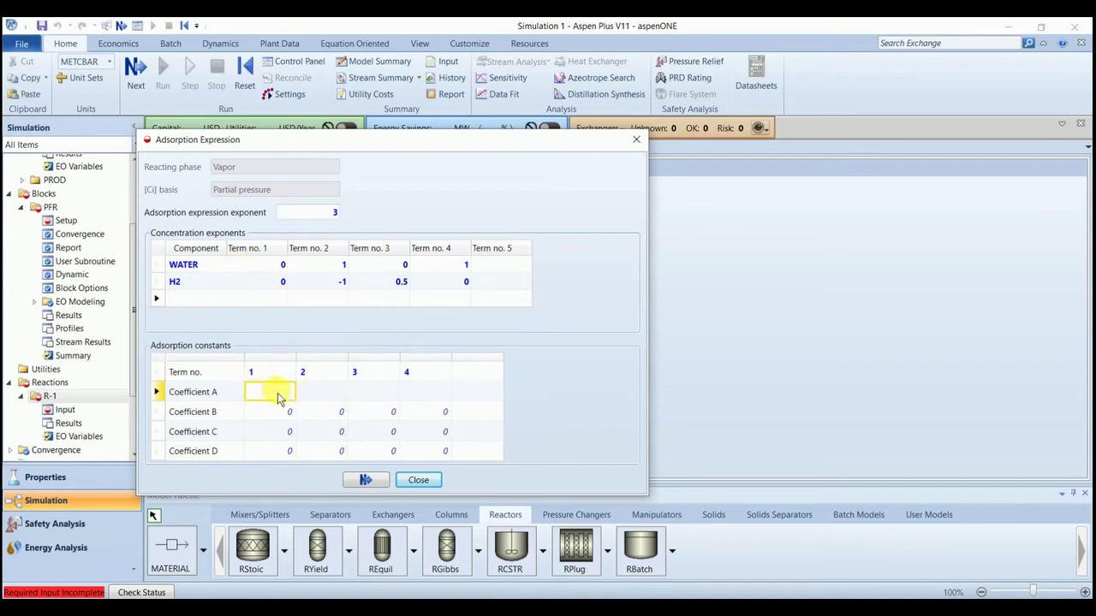
text(0)
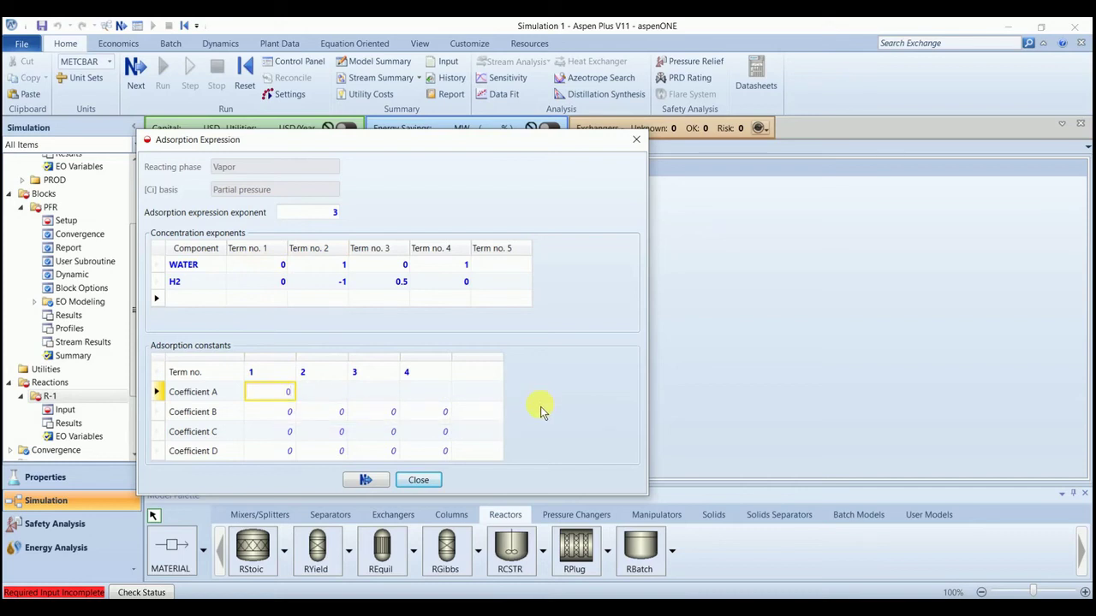
click(319, 399)
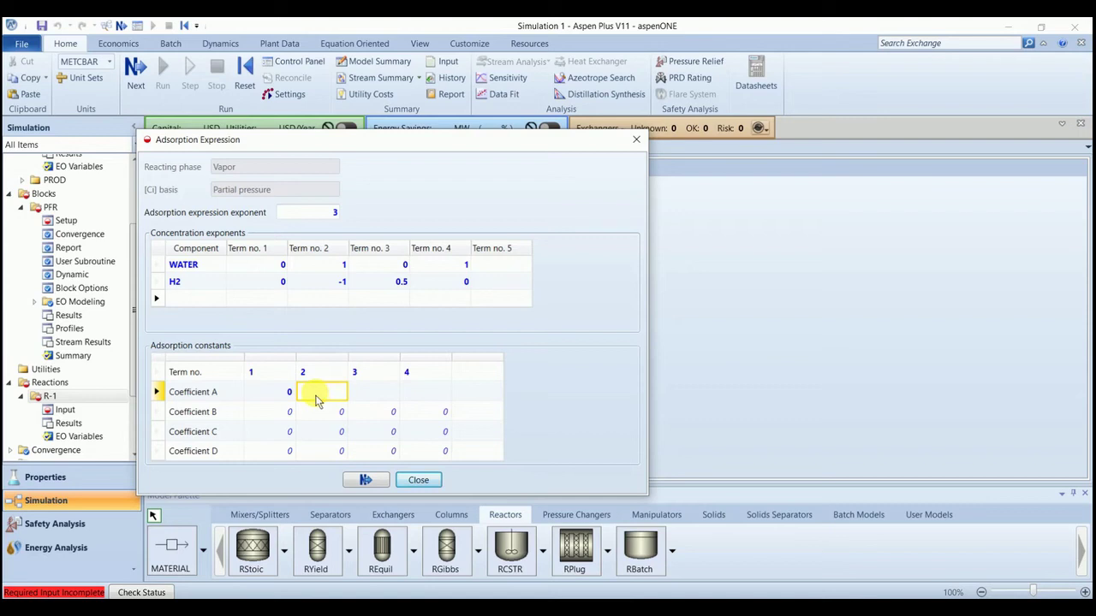
text(8.15)
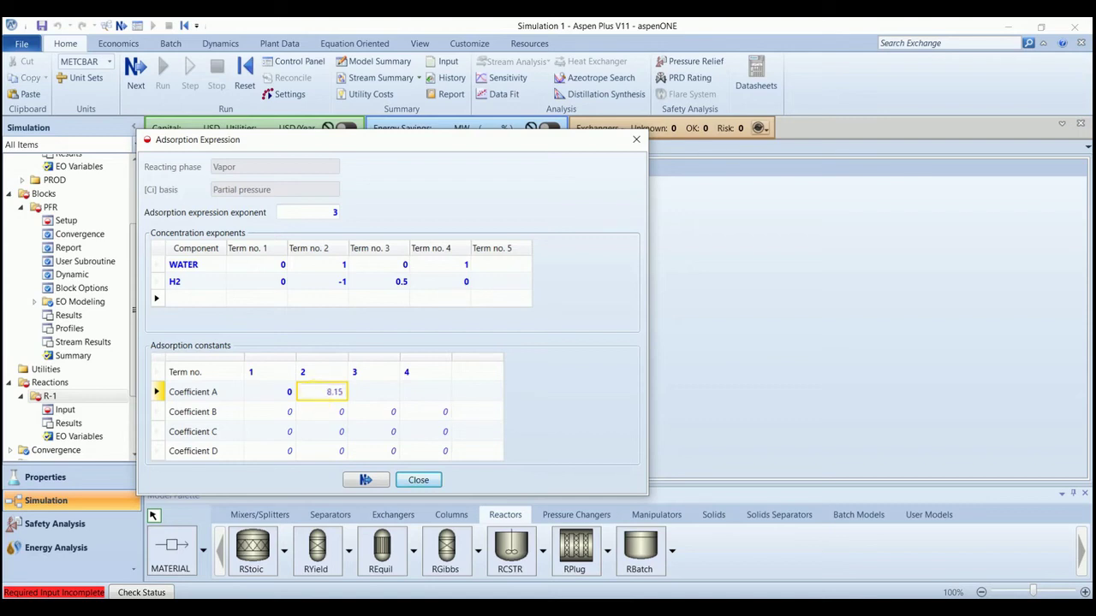
key(Return)
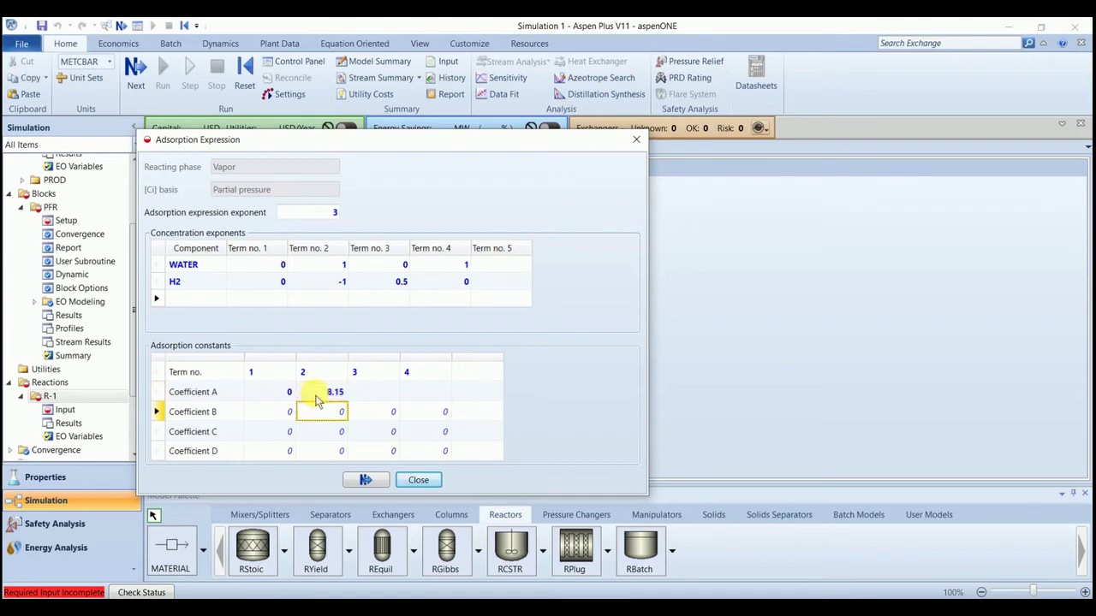
key(Up)
key(Right)
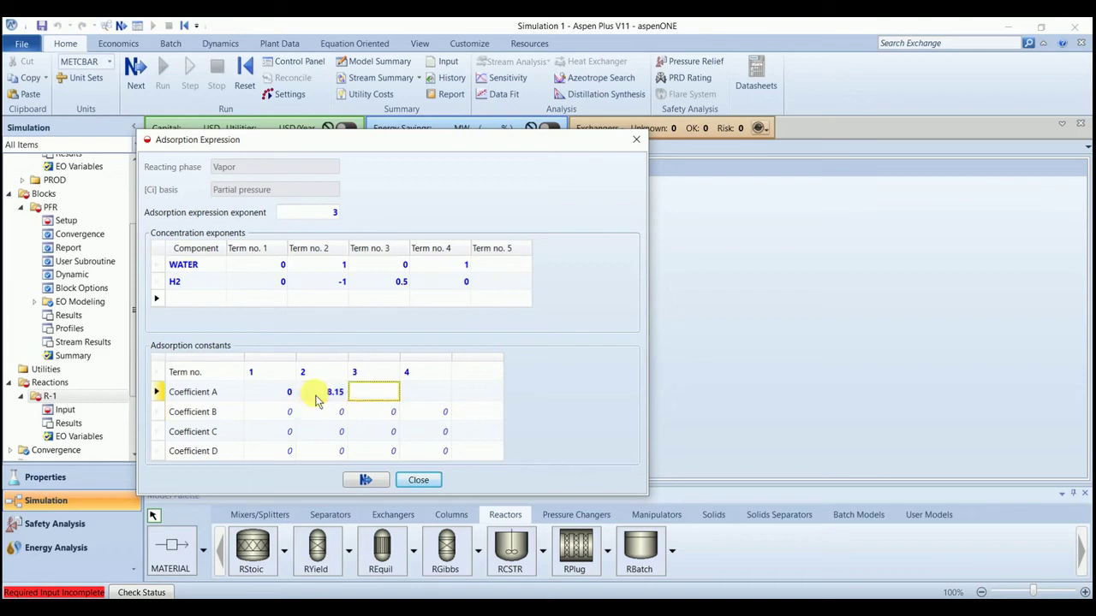
text(-)
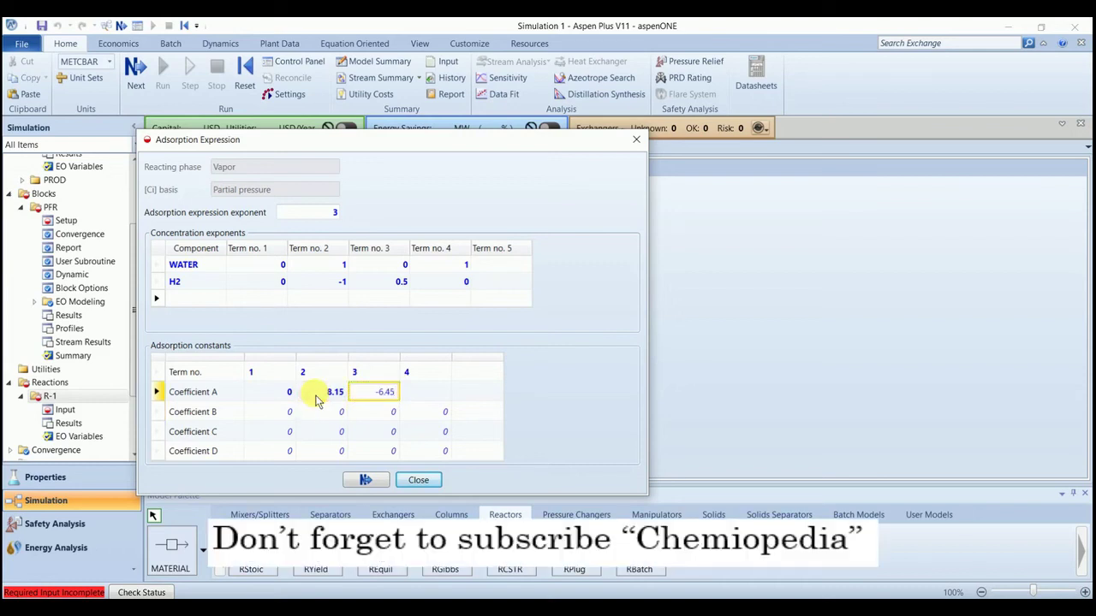
text(6.45)
key(Return)
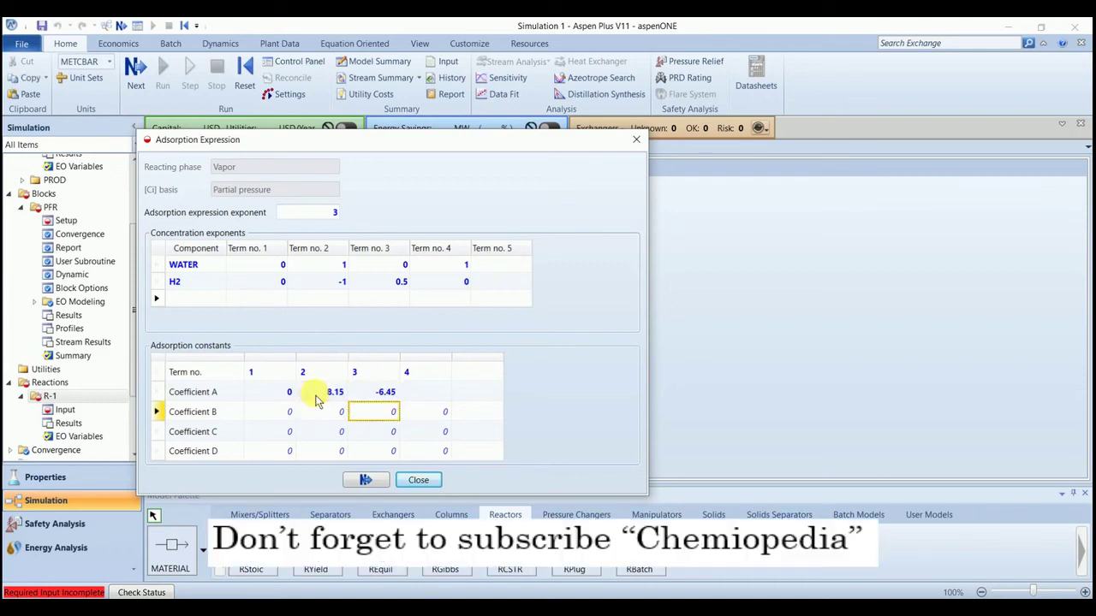
text(2068.44)
key(Return)
Give term 4 Coefficient A -34.95 and Coefficient B 14928.9.
key(Right)
key(Up)
key(Up)
text(-)
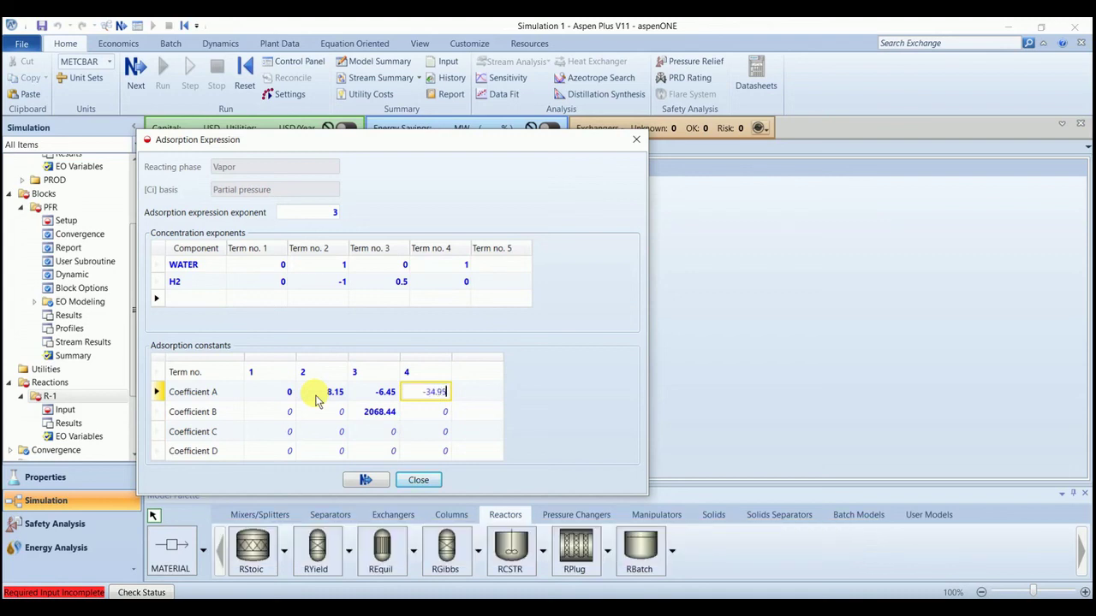
text(34.95)
key(Return)
text(14)
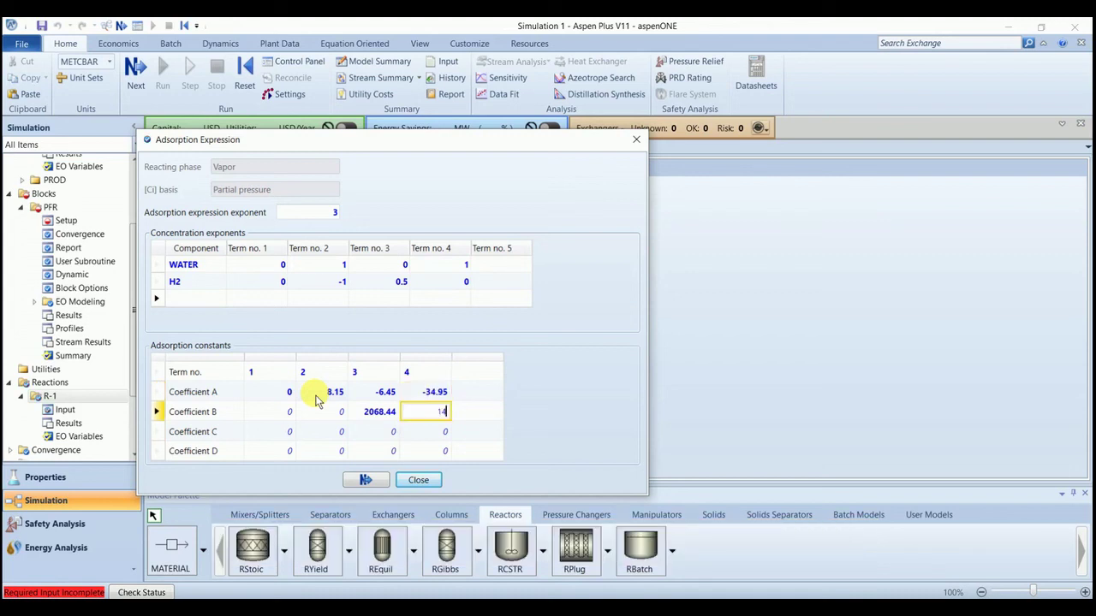
text(928.9)
key(Return)
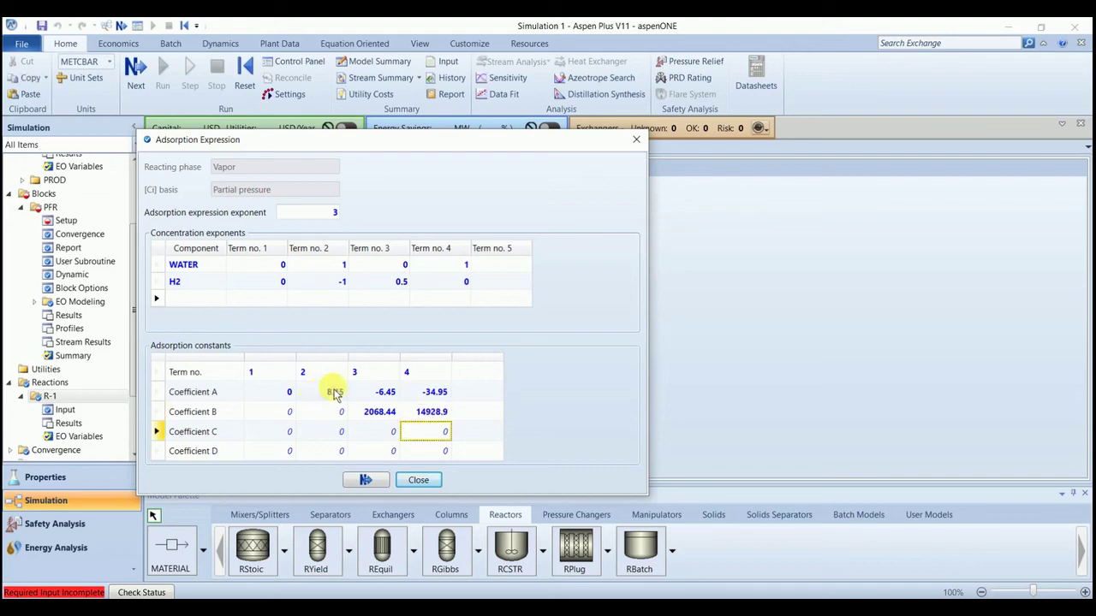
Move reaction set R-1 into the PFR's selected reaction sets on its Setup Reactions sheet.
click(367, 479)
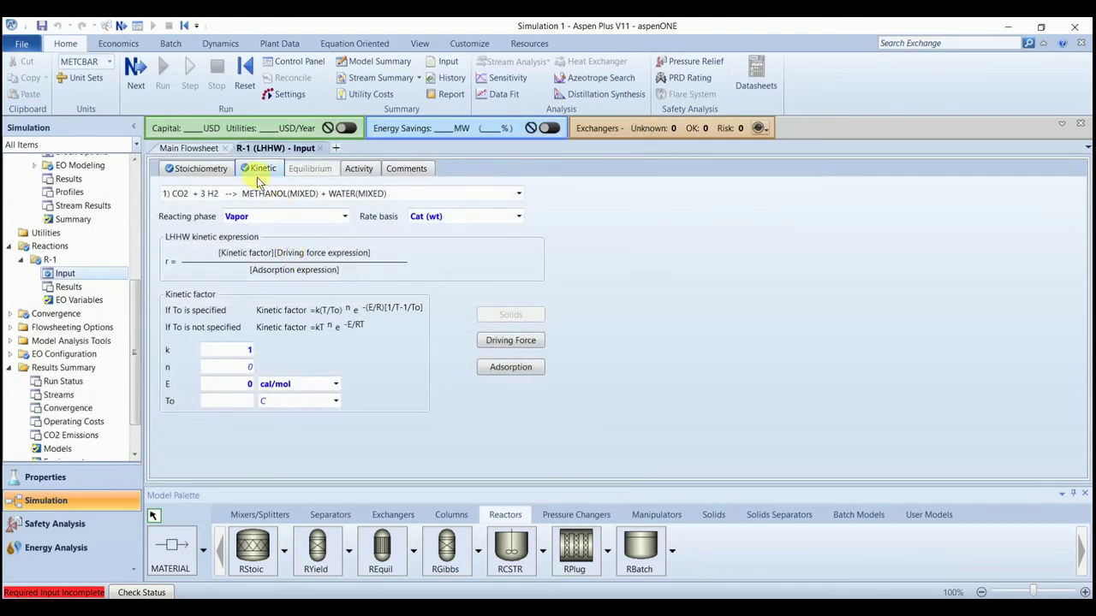
scroll(73, 282, up, 3)
click(75, 223)
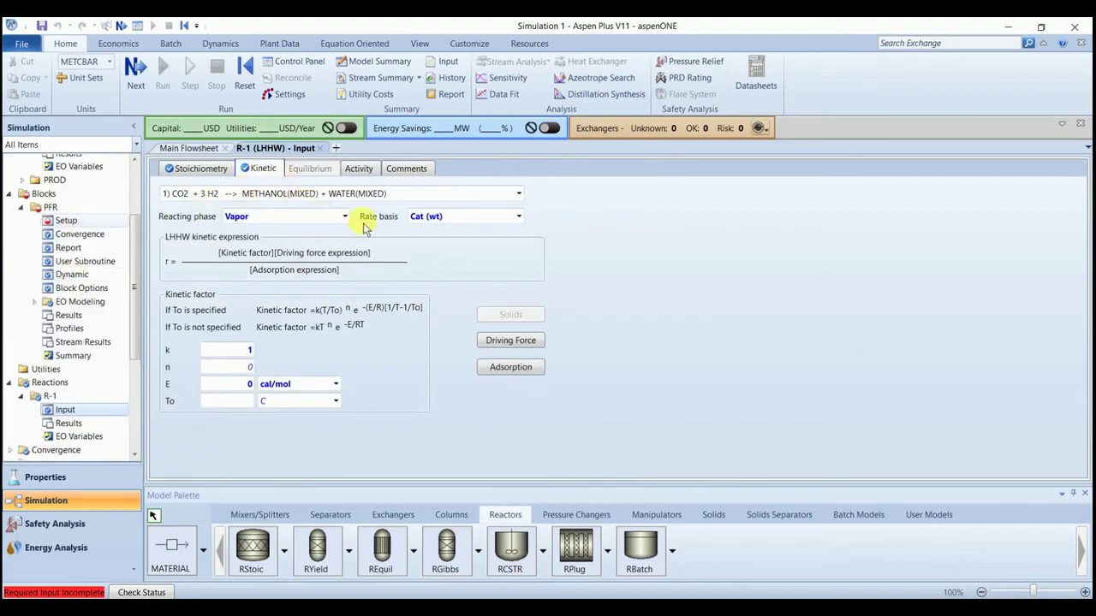
click(382, 173)
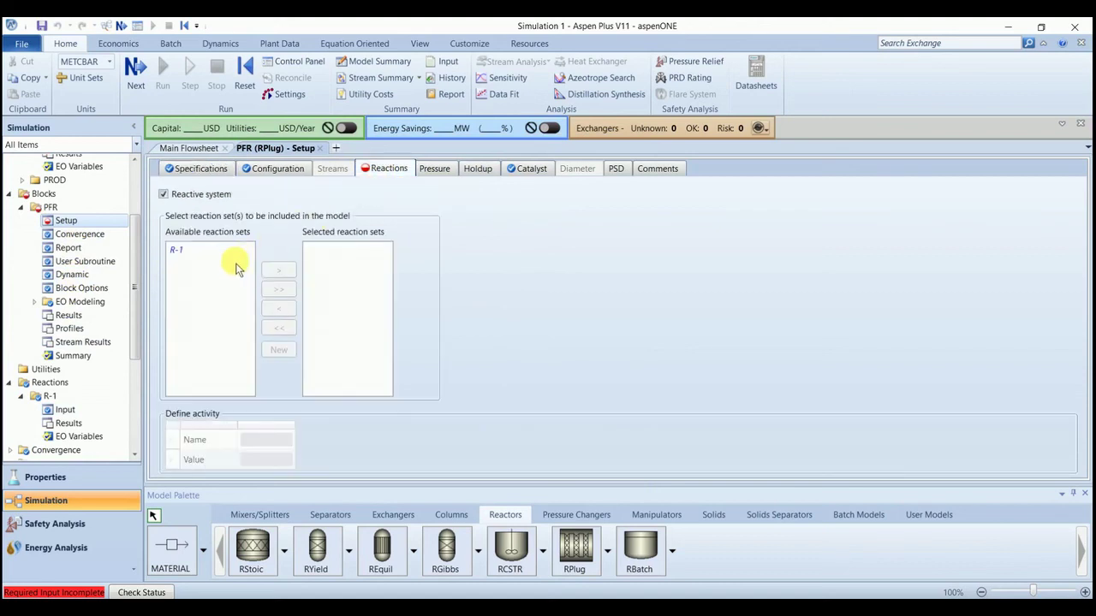
click(183, 252)
click(289, 291)
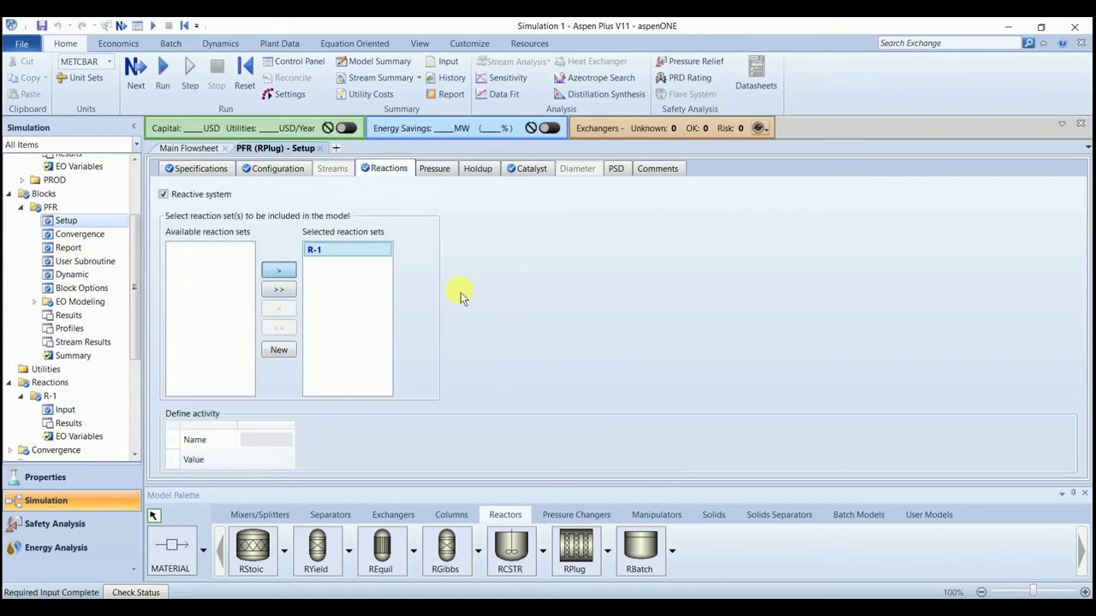
Mark catalyst present with 2000 kg/cum particle density and 0.5 bed voidage, then run the simulation.
click(531, 170)
click(244, 201)
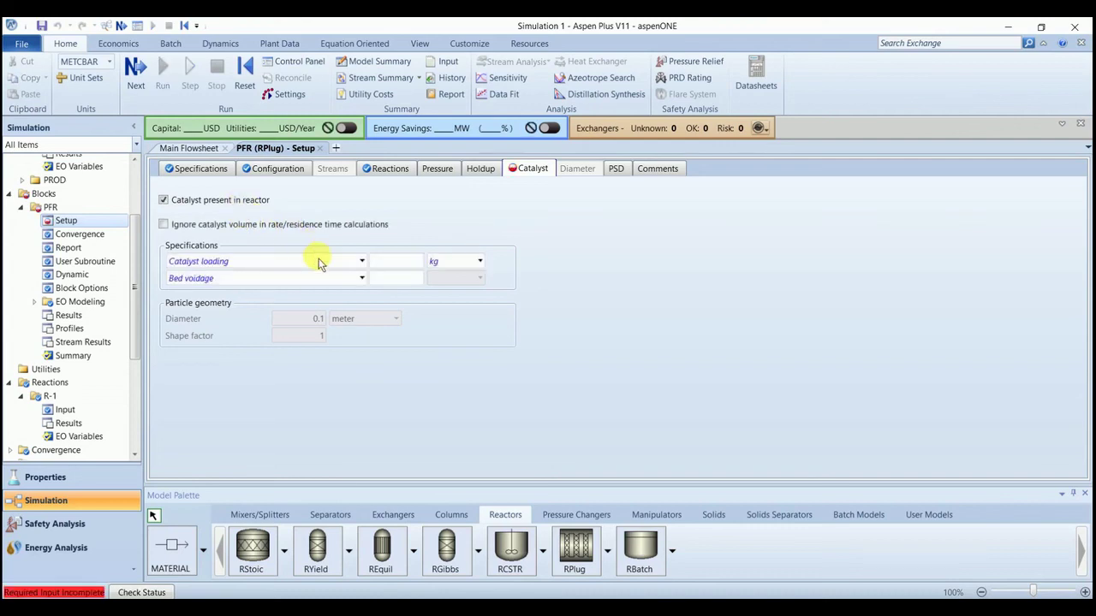
click(361, 261)
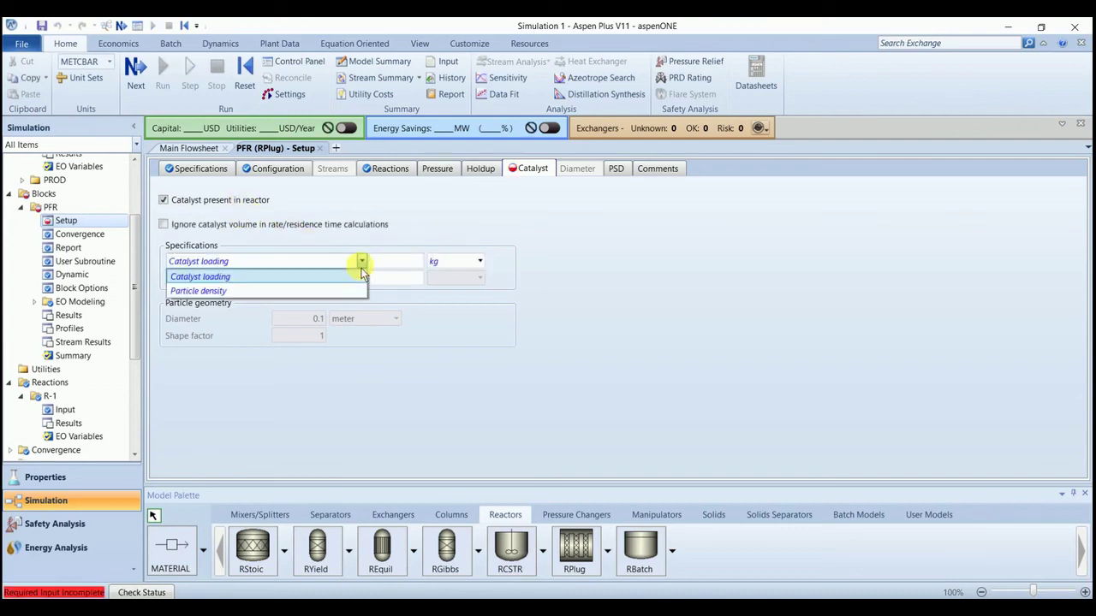
click(355, 290)
click(395, 261)
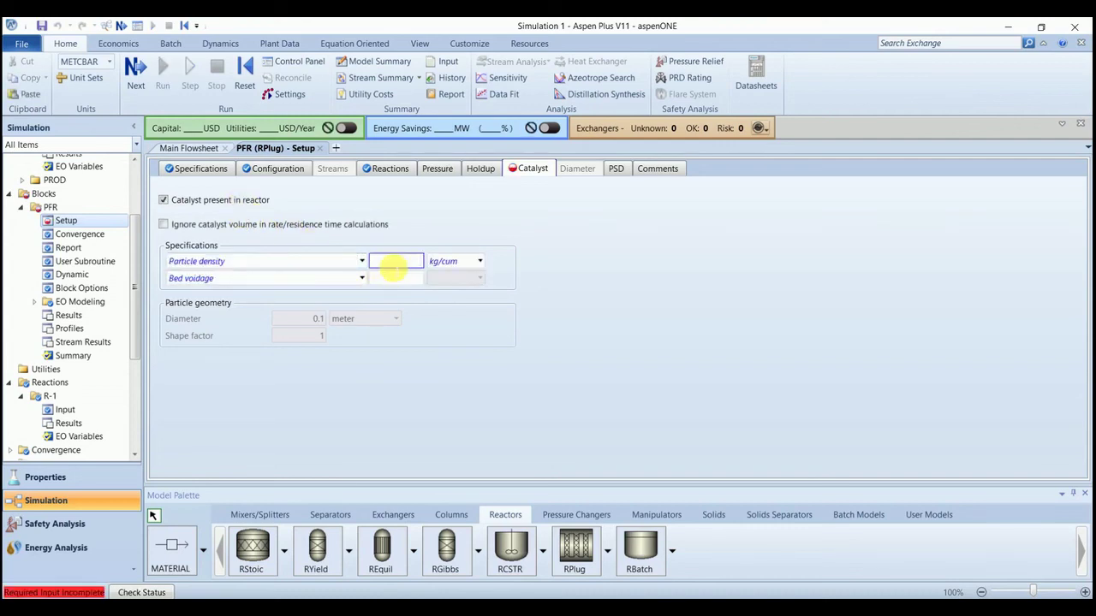
text(2000)
key(Return)
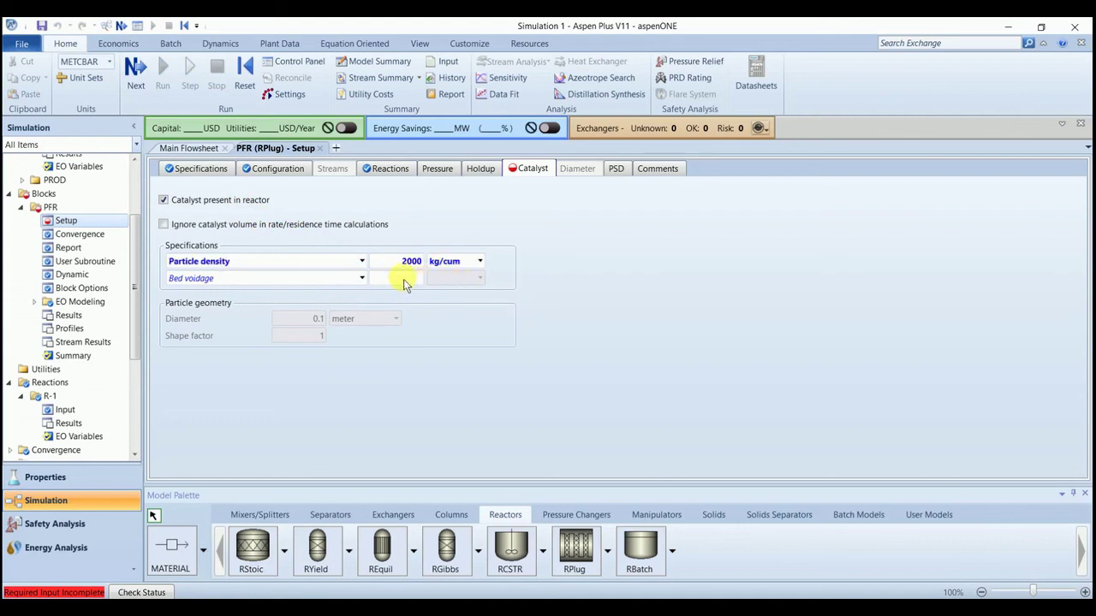
click(403, 279)
text(0.5)
key(Return)
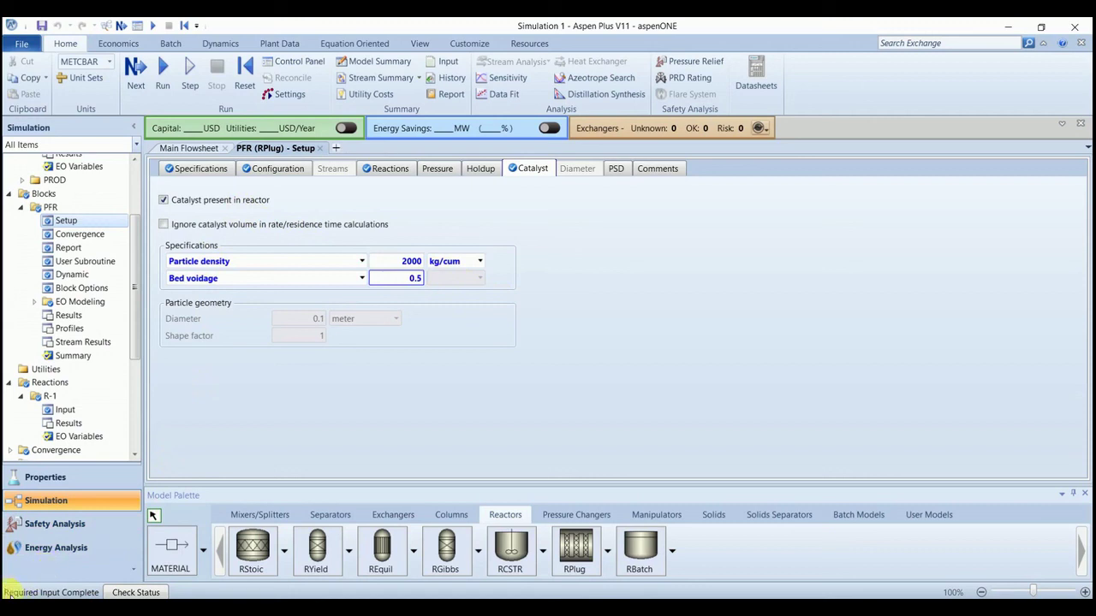
click(172, 97)
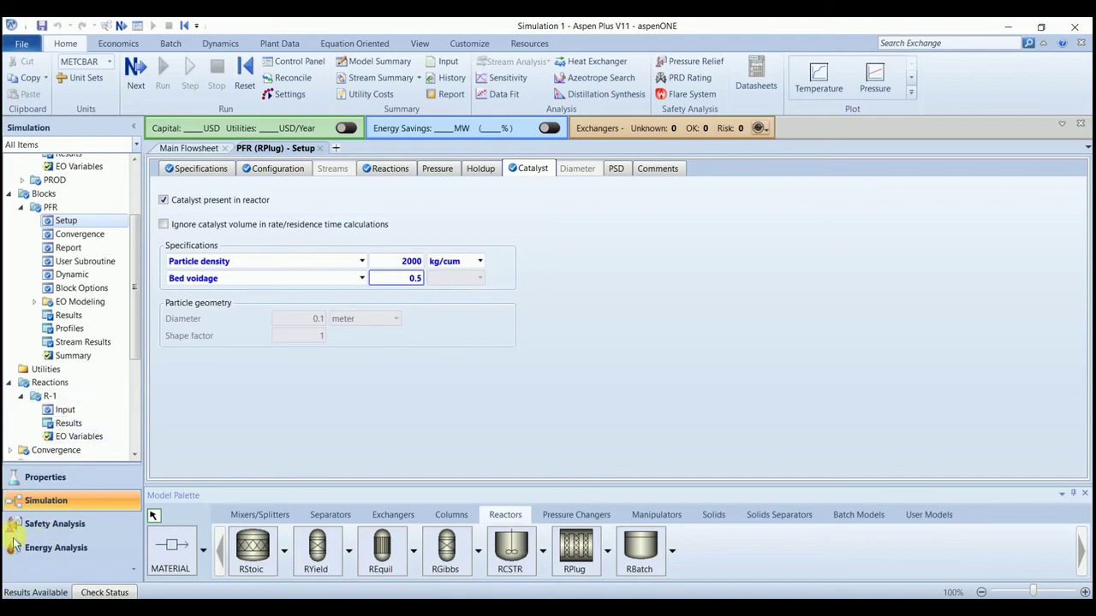
Check PFR mole flows, then view the summary: heat duty -152761.832 cal/sec, residence time 16.5157 sec.
click(86, 342)
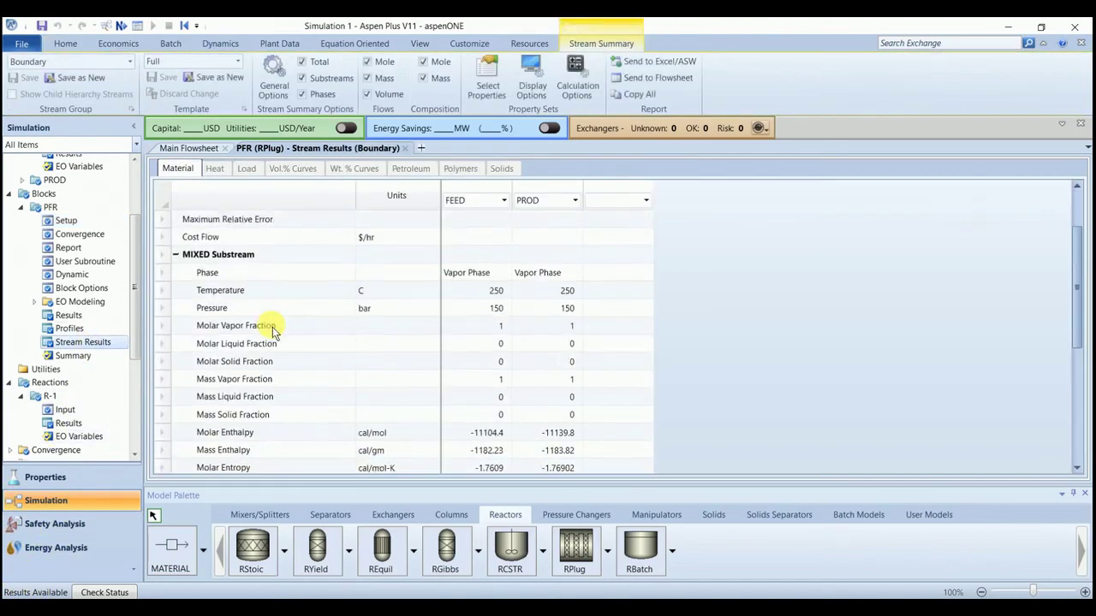
scroll(265, 333, down, 4)
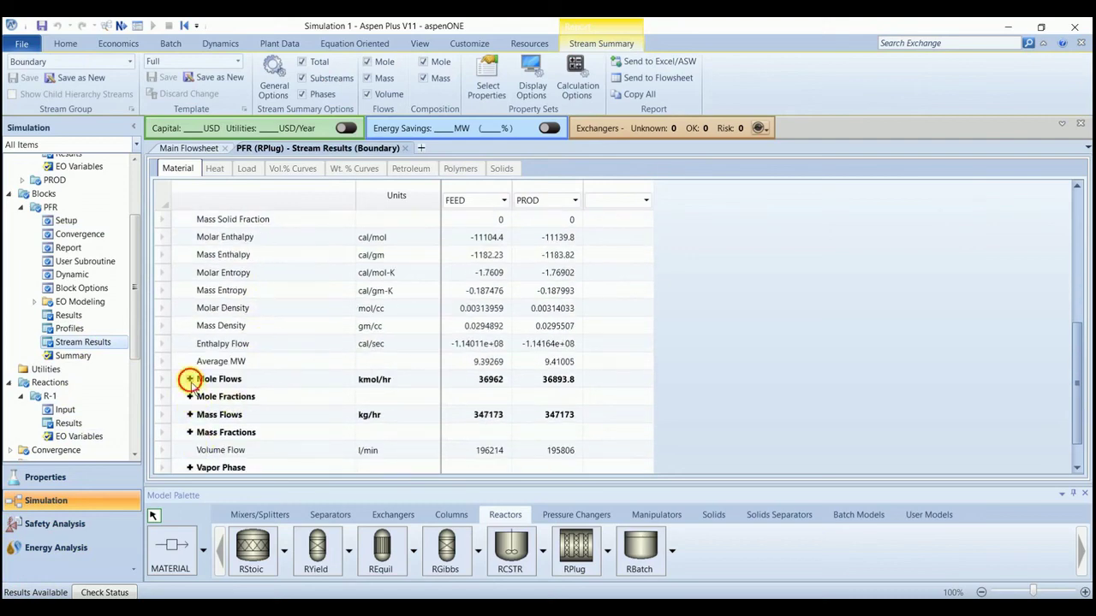
click(190, 379)
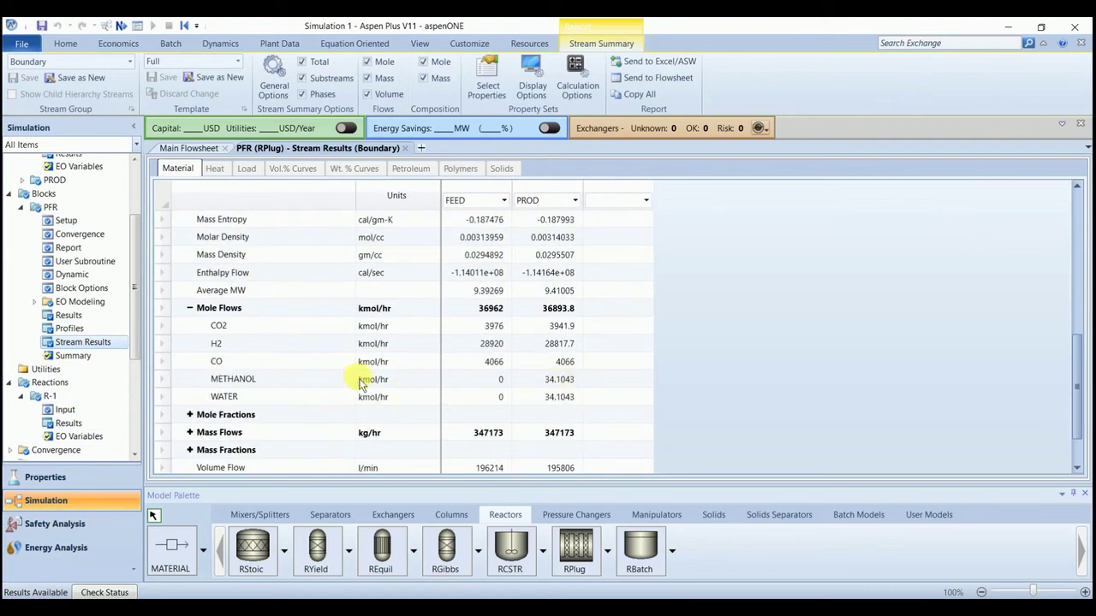
scroll(379, 342, up, 2)
scroll(753, 345, down, 2)
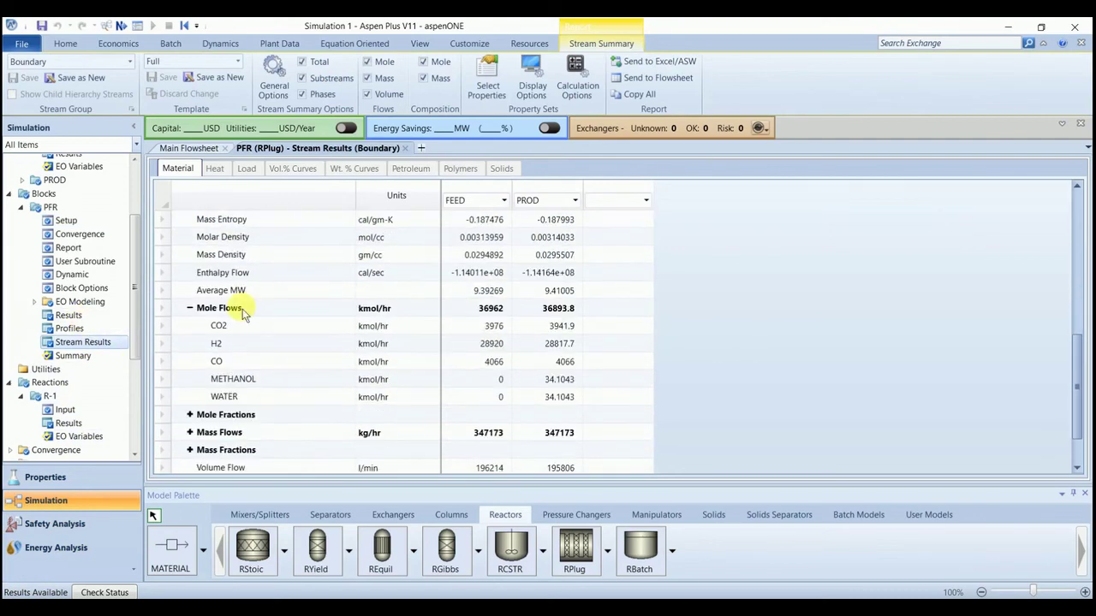
click(68, 316)
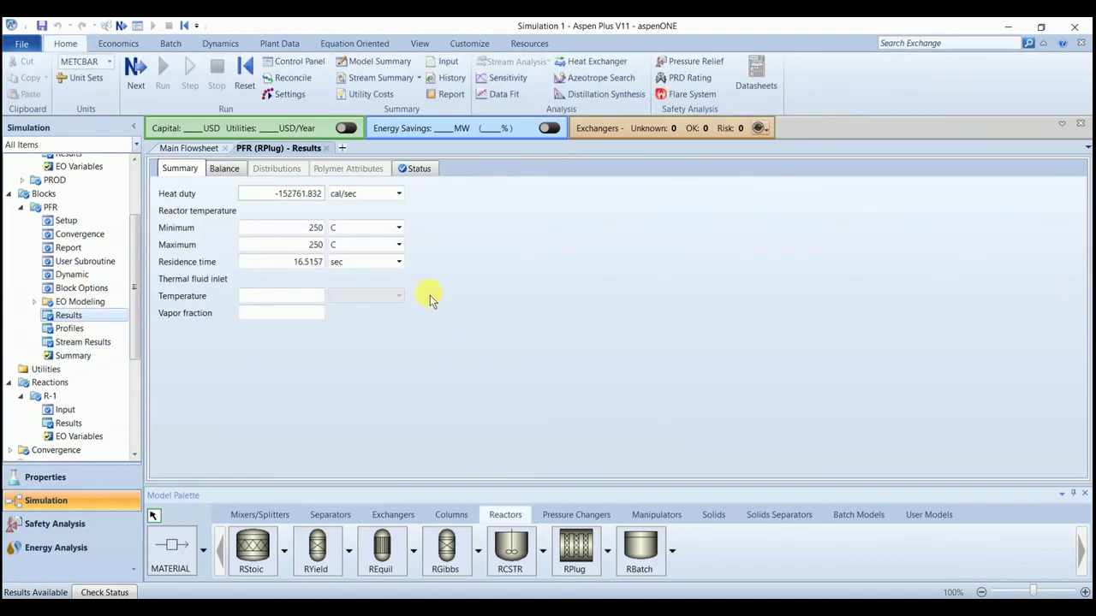